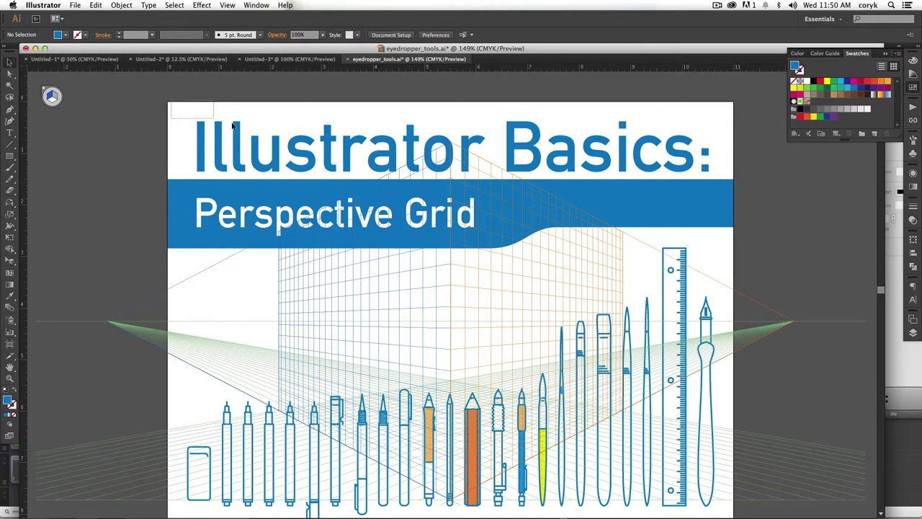
Drag the title banner and the pen group onto the perspective grid's planes.
drag(721, 215, 594, 208)
click(683, 292)
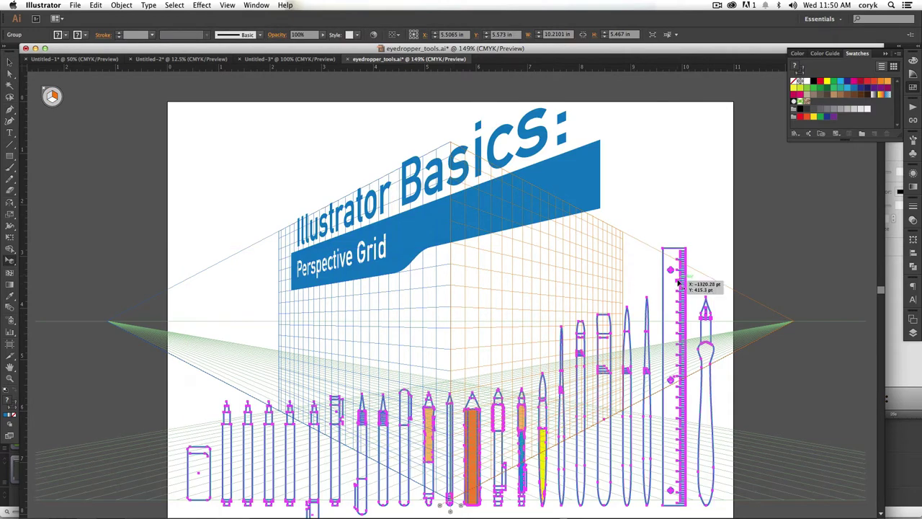
drag(675, 274, 542, 306)
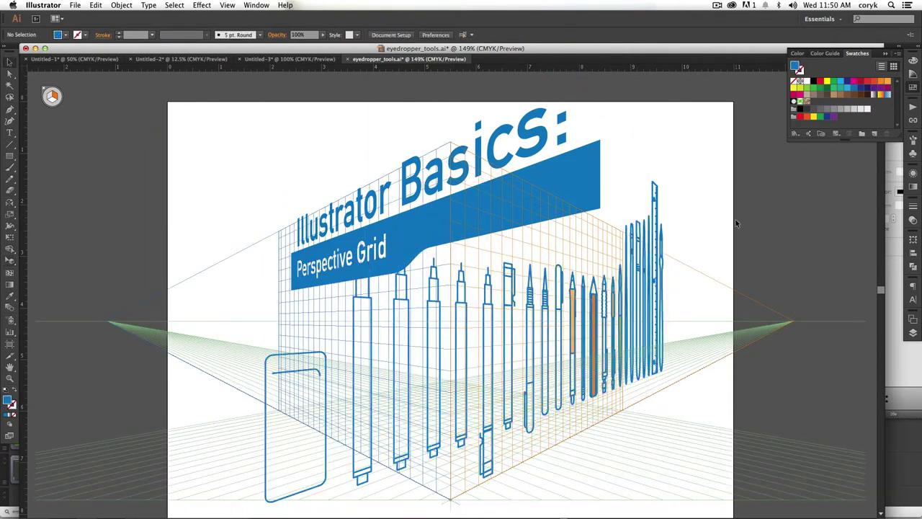
click(614, 304)
drag(614, 303, 720, 310)
click(817, 258)
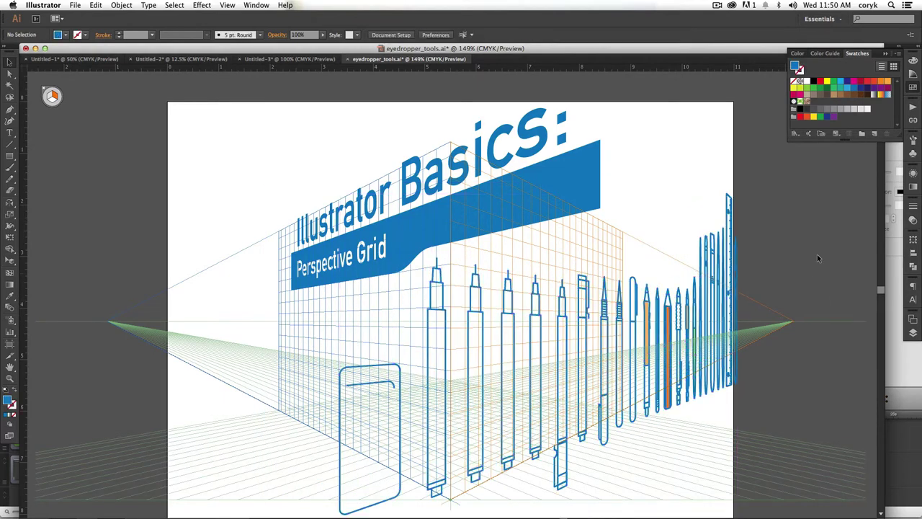
Undo both placements, then re-place the title banner and snap the pen group onto the right plane.
key(super+z)
key(super+z)
key(super+z)
key(super+z)
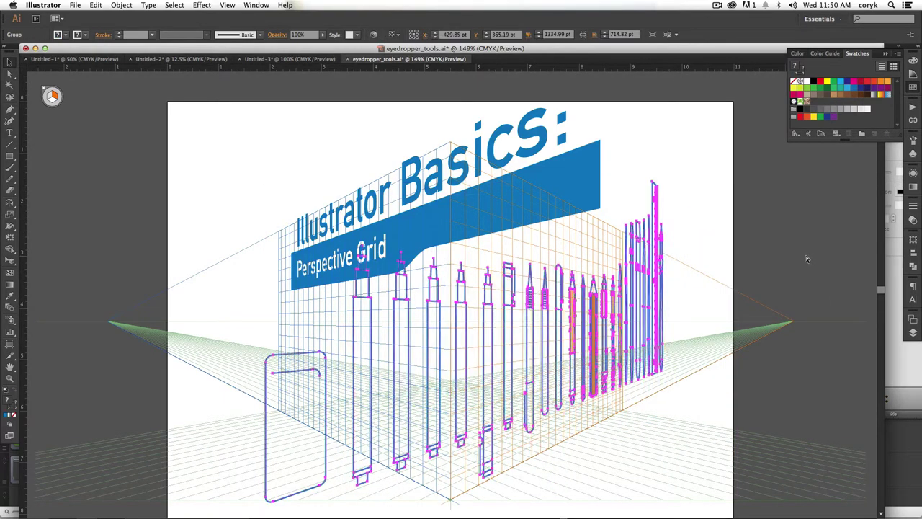
key(super+z)
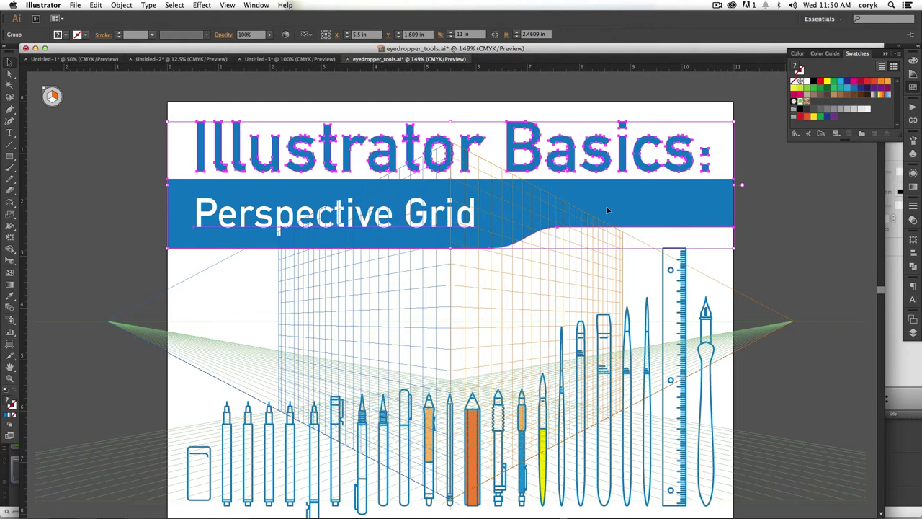
drag(607, 209, 508, 231)
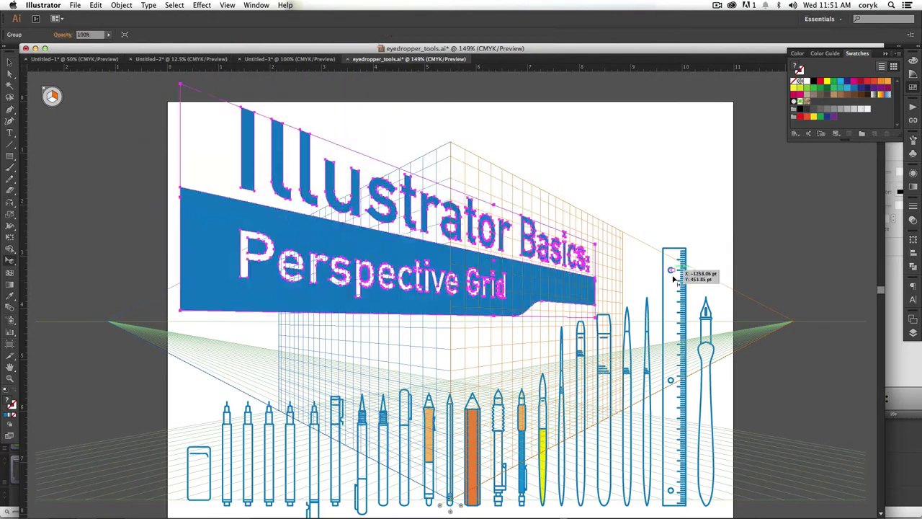
click(679, 288)
drag(678, 288, 677, 316)
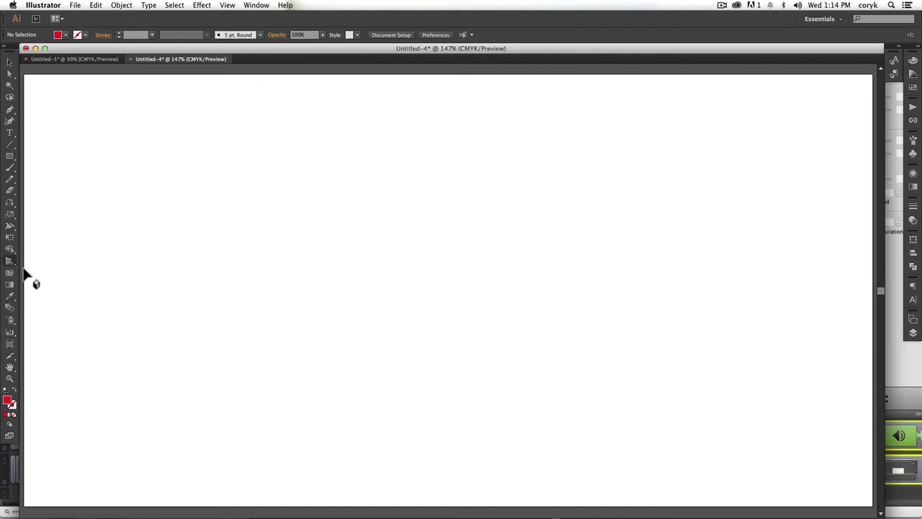
Show the perspective grid and apply the [2P-Normal View] preset through Define Grid.
key(super+shift+i)
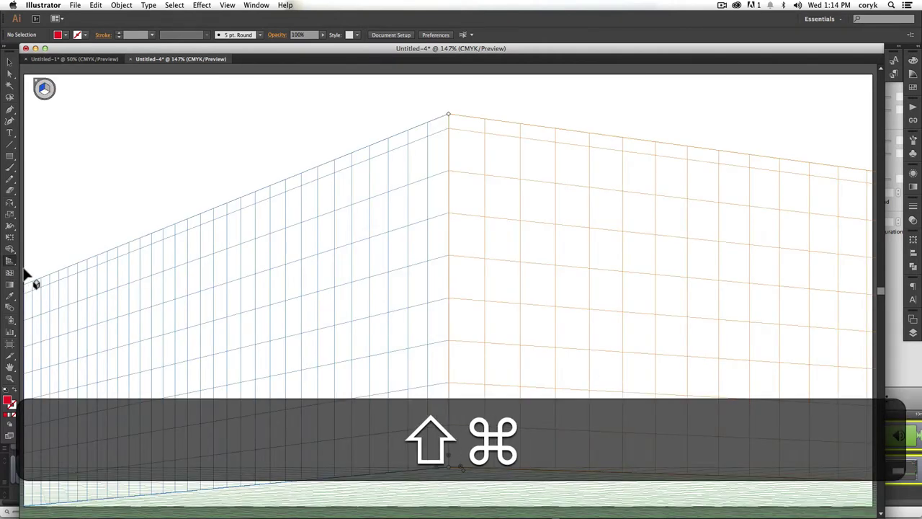
click(227, 5)
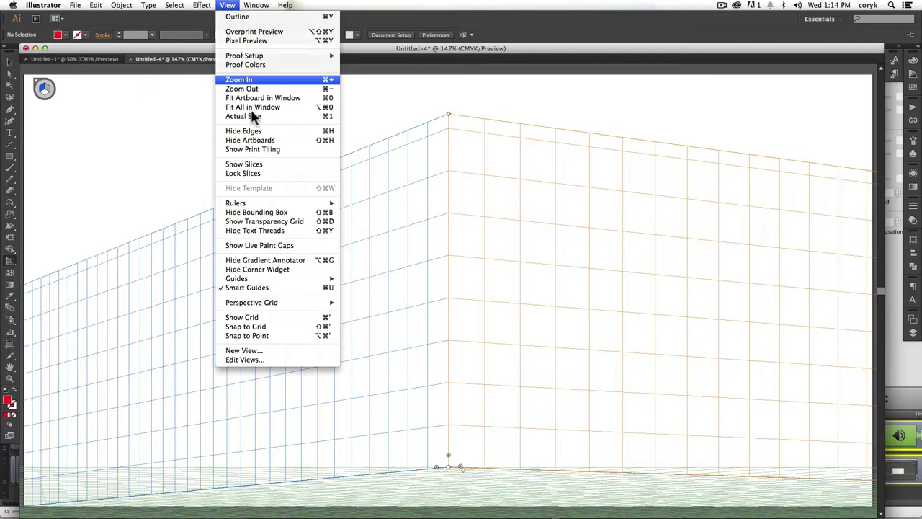
mouse_move(276, 303)
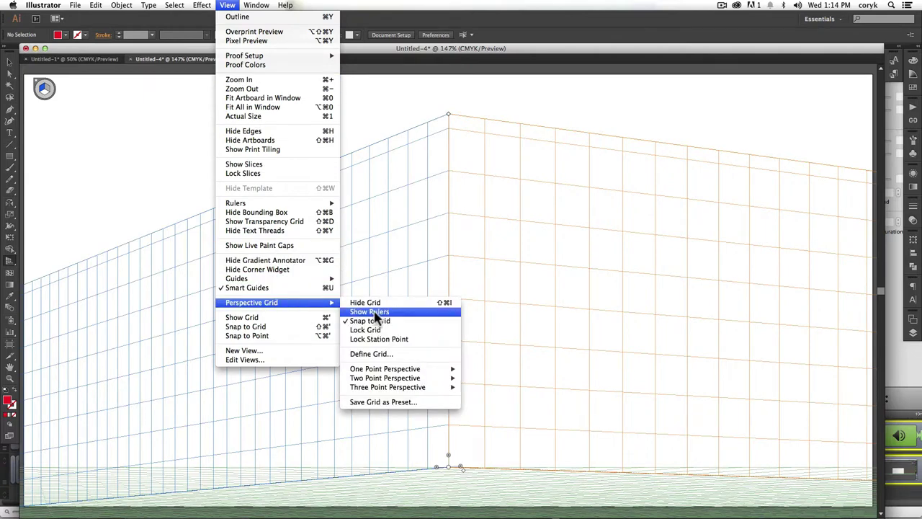
click(396, 355)
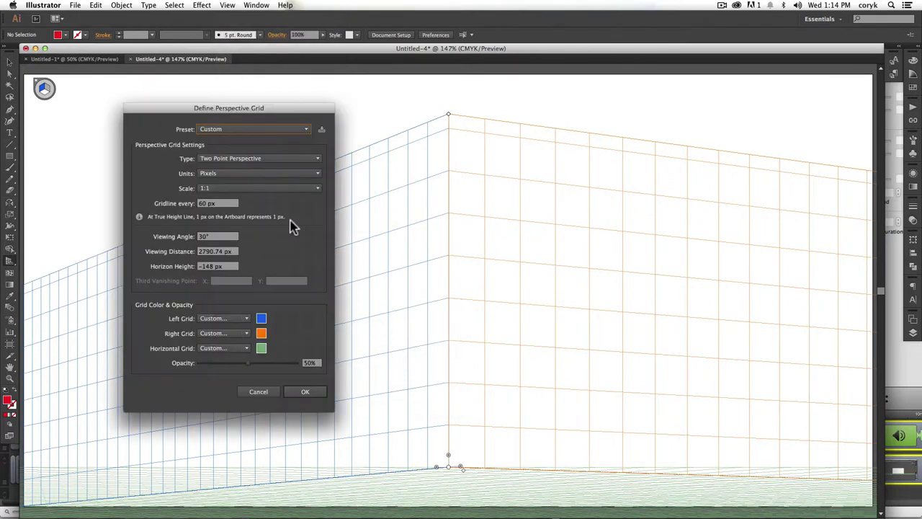
click(309, 130)
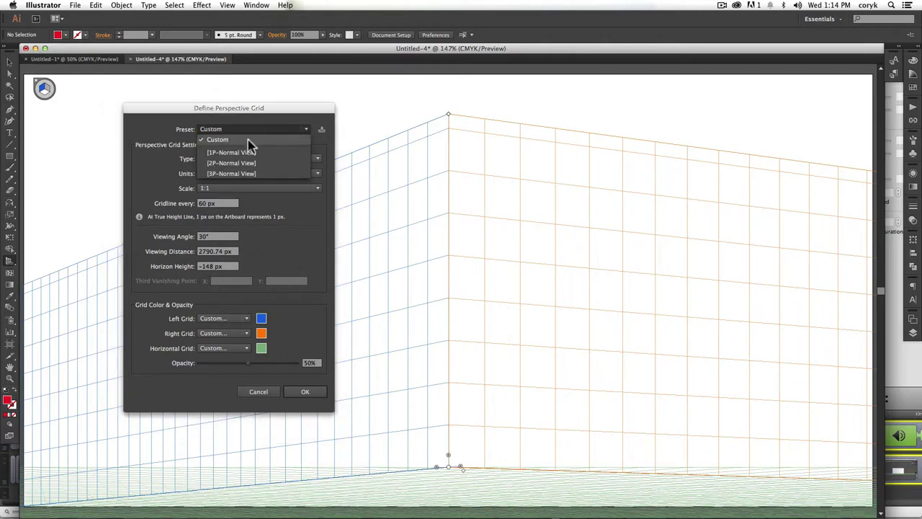
click(243, 162)
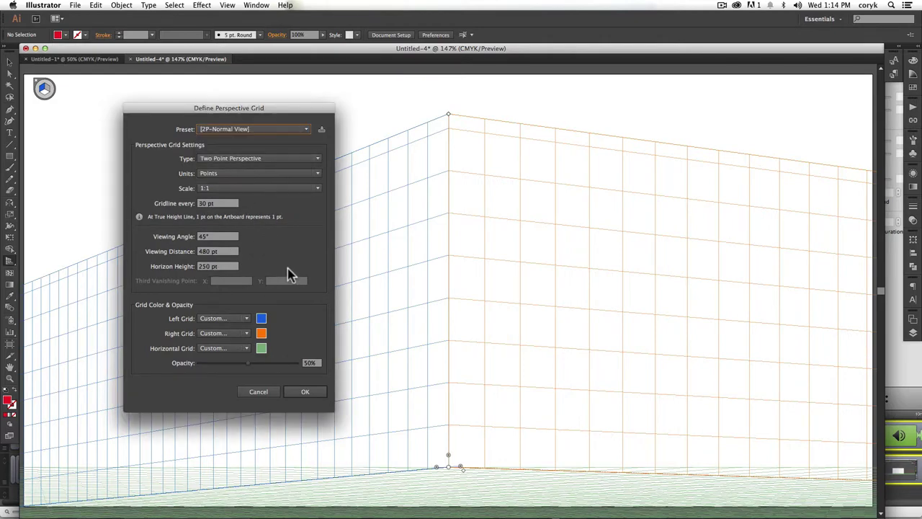
click(300, 393)
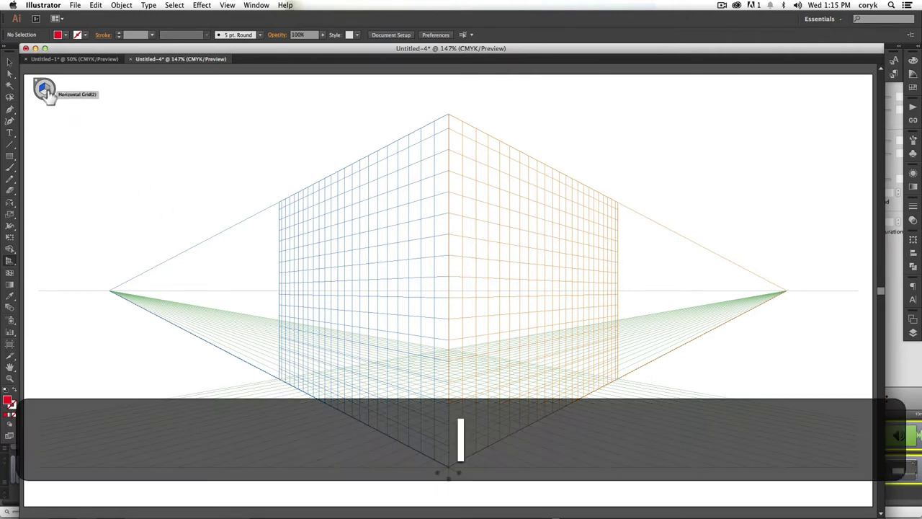
With the Perspective Grid tool, drag the right plane away from the left plane.
key(shift+p)
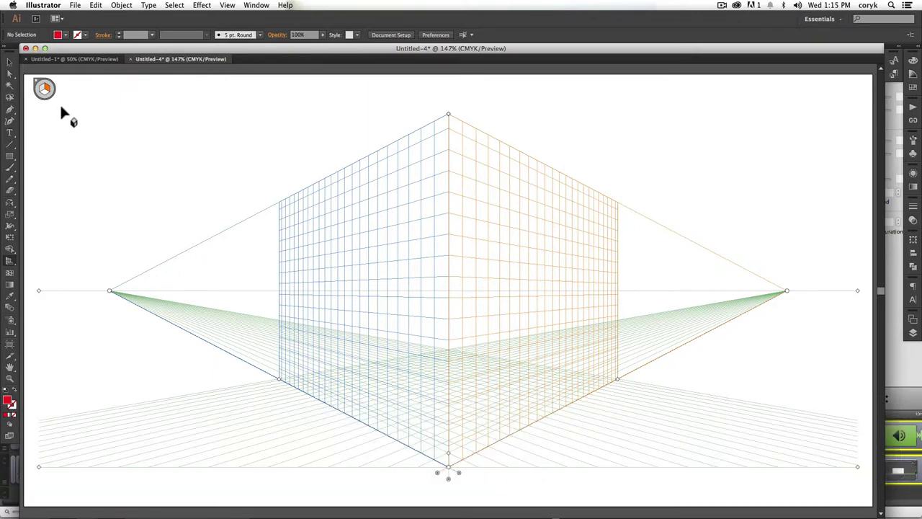
key(4)
drag(439, 476, 537, 497)
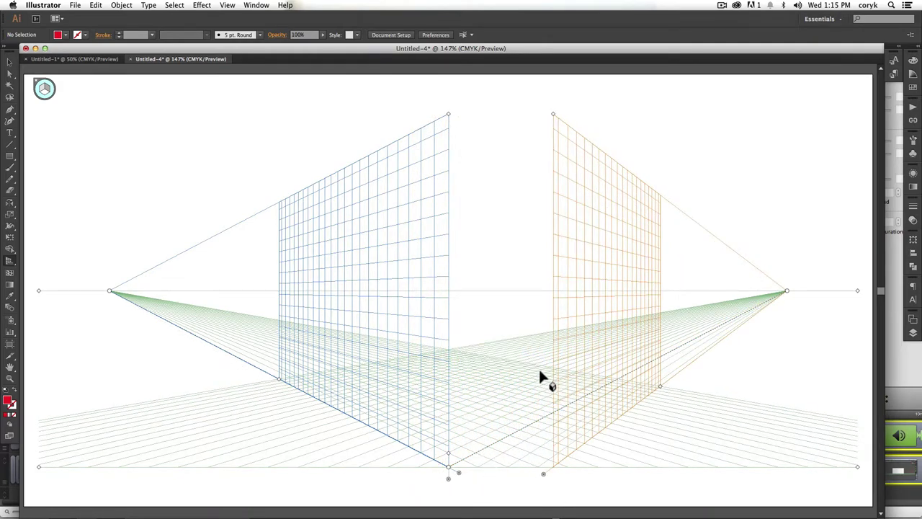
Draw a test ellipse on the right and left planes, then delete both.
key(l)
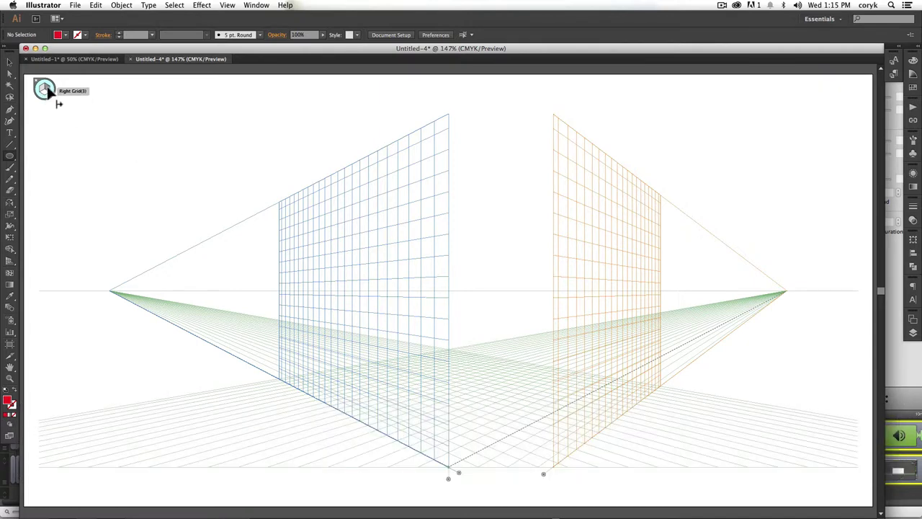
click(48, 91)
drag(572, 400, 660, 223)
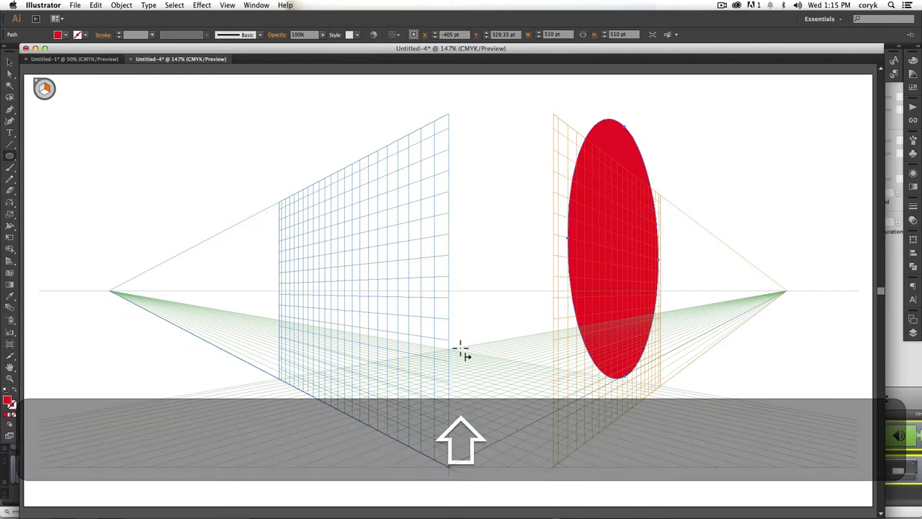
click(43, 90)
click(44, 90)
drag(391, 357, 239, 248)
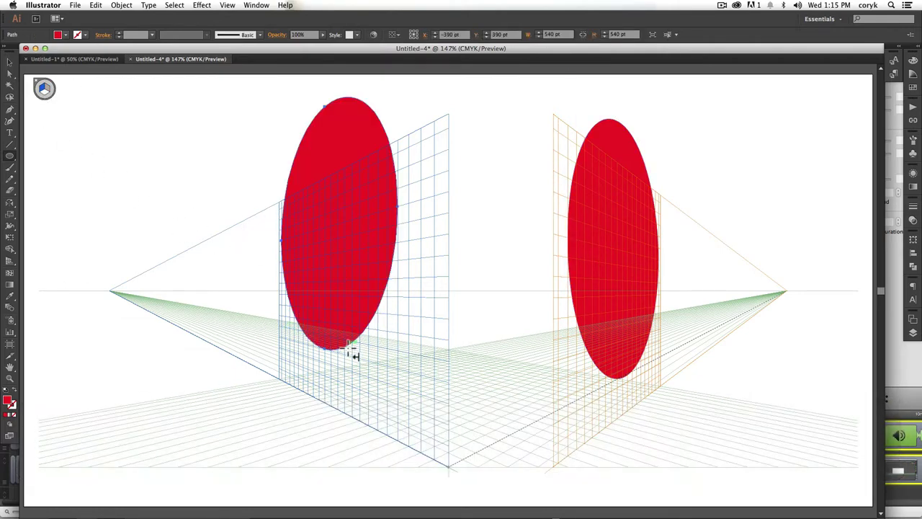
key(super+BackSpace)
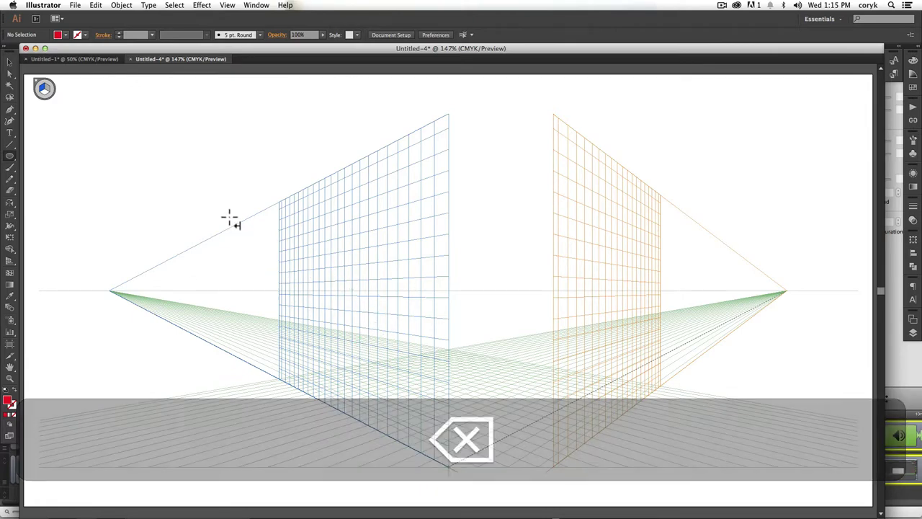
Reset the grid via View > Perspective Grid > Two Point Perspective > [2P-Normal View].
click(227, 6)
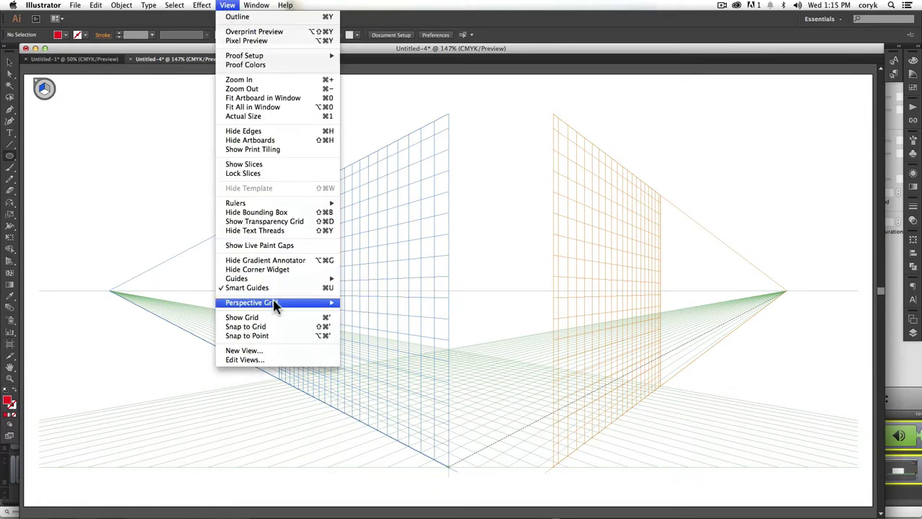
mouse_move(277, 302)
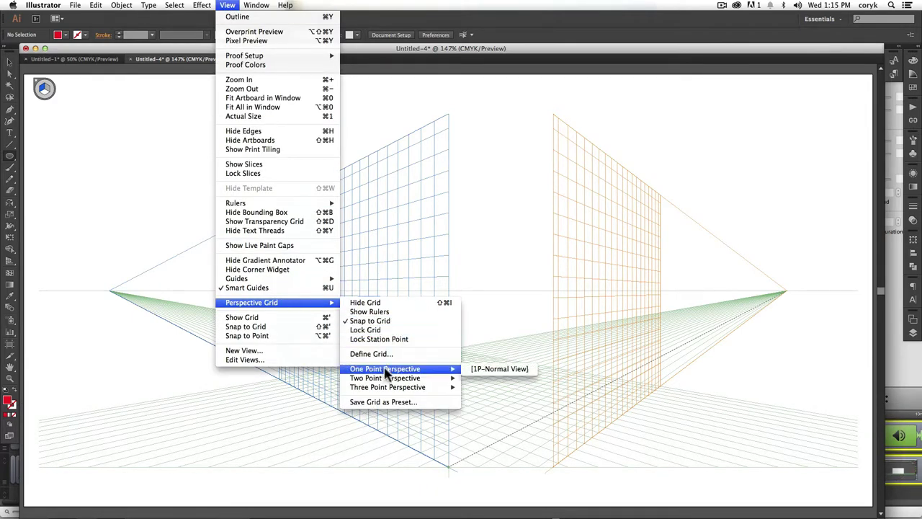
click(476, 378)
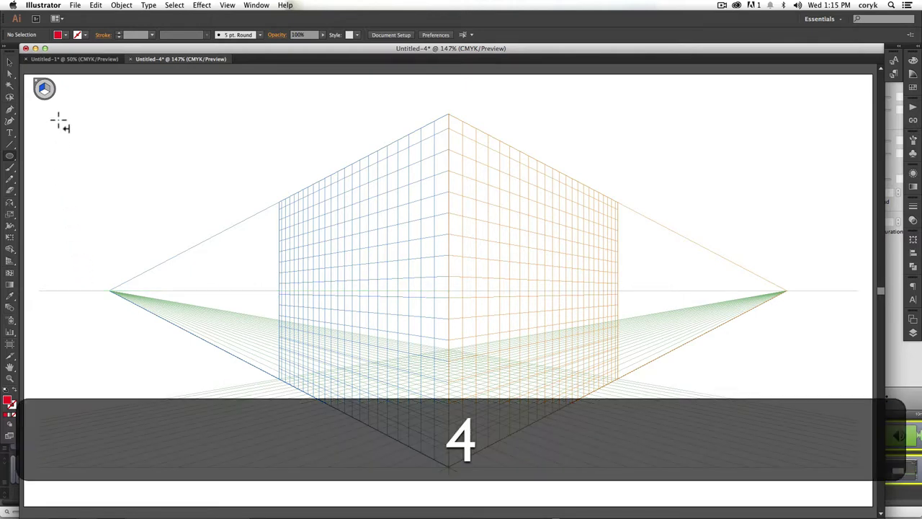
Draw a large red circle with a smaller one inside, then punch the hole with Shape Builder.
drag(54, 116, 183, 244)
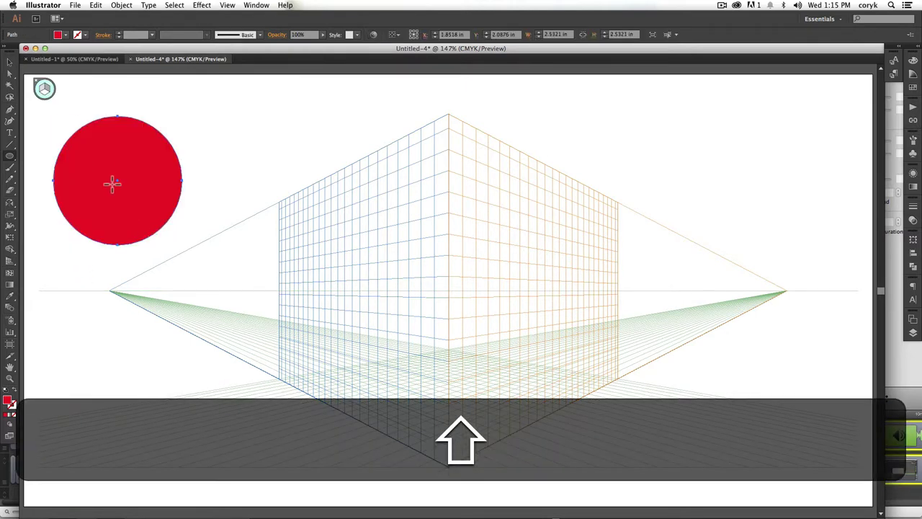
drag(103, 162, 141, 204)
key(v)
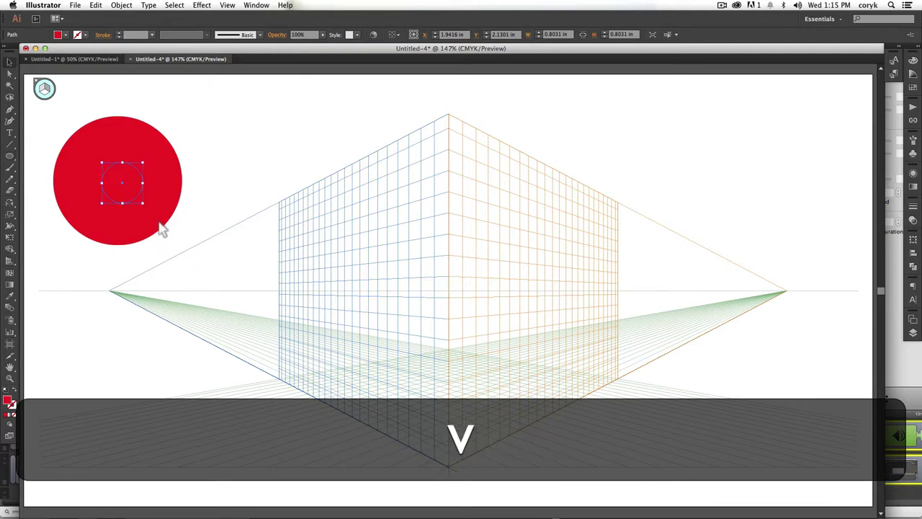
shift+click(145, 204)
key(shift+m)
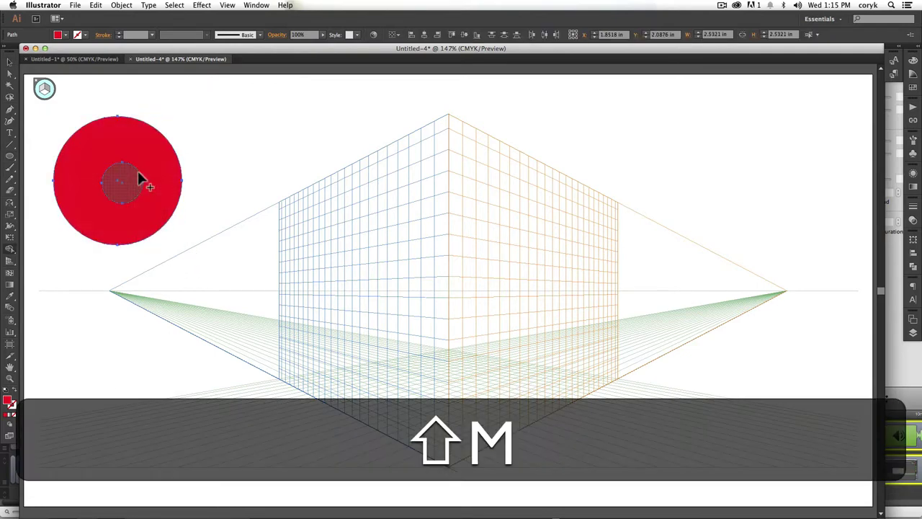
alt+click(131, 176)
key(v)
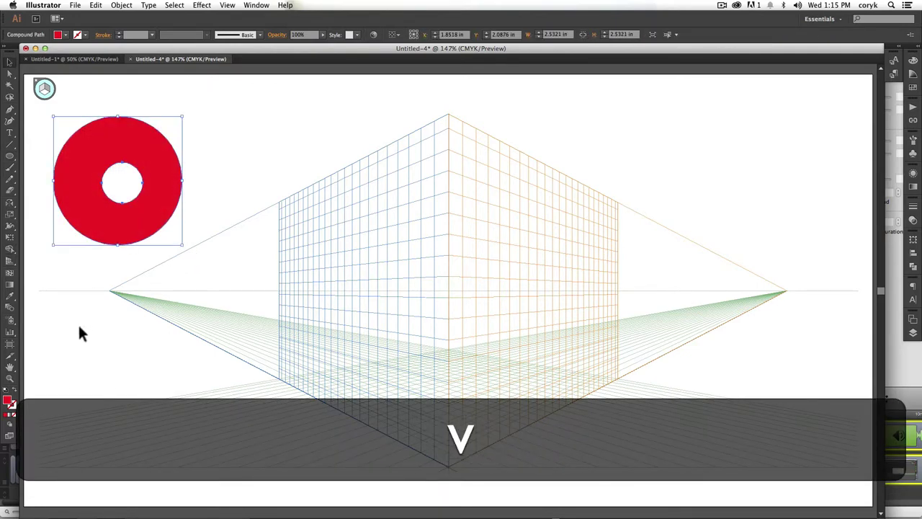
Place the red ring onto the left perspective plane and enlarge it proportionally.
key(shift+v)
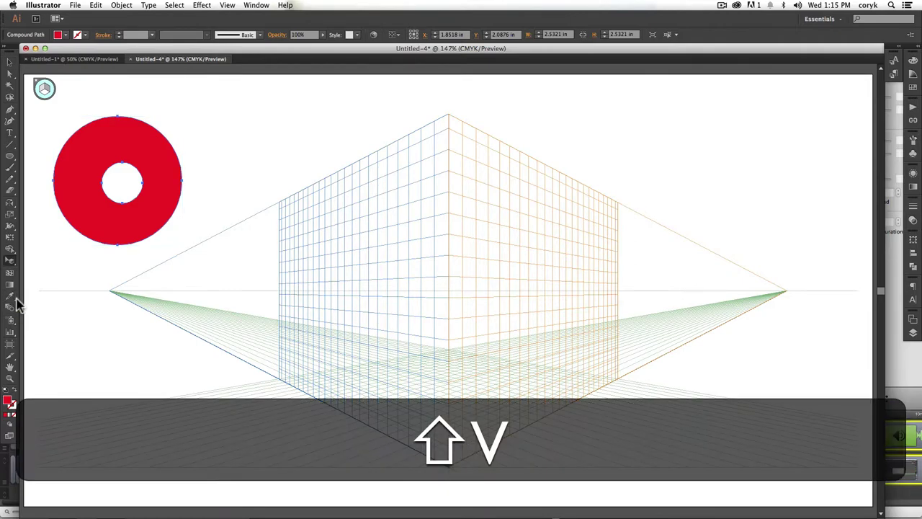
drag(10, 261, 52, 273)
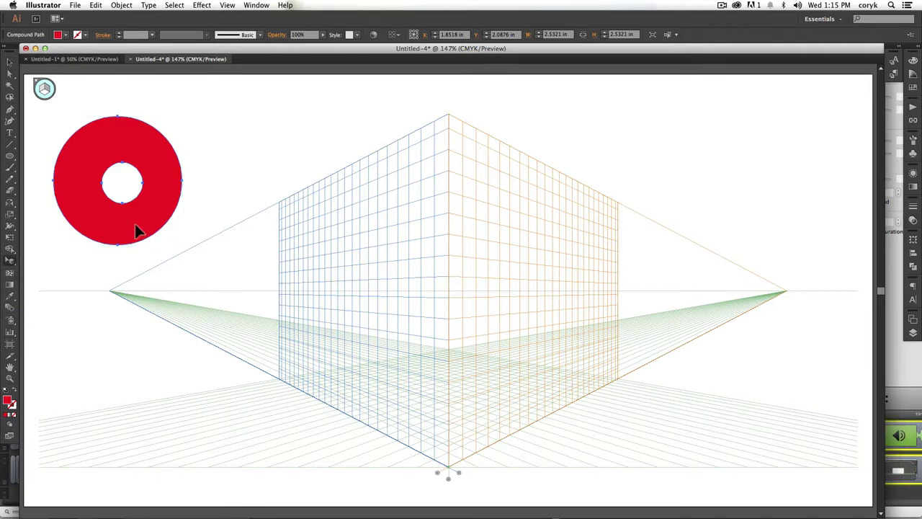
click(40, 91)
drag(184, 255, 414, 430)
drag(381, 330, 288, 253)
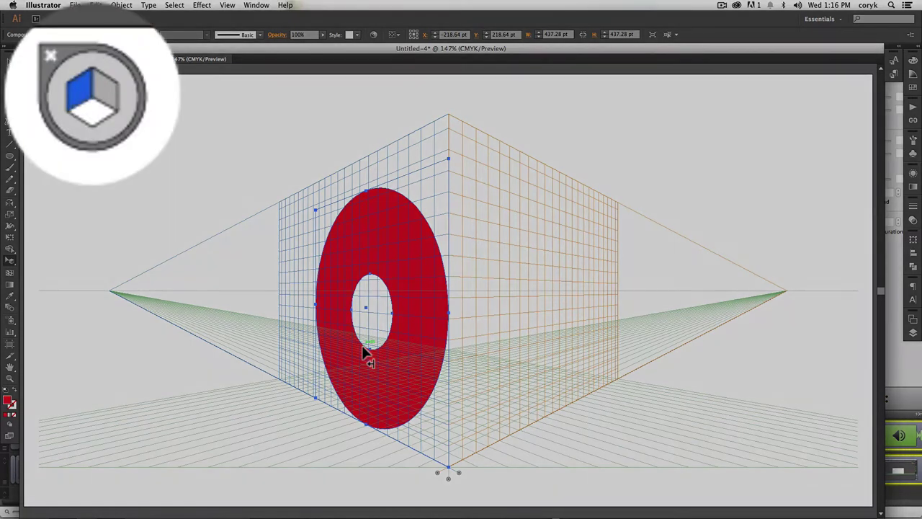
Cycle the active plane with keys 1–4, then raise the grid planes' height.
key(1)
key(2)
key(3)
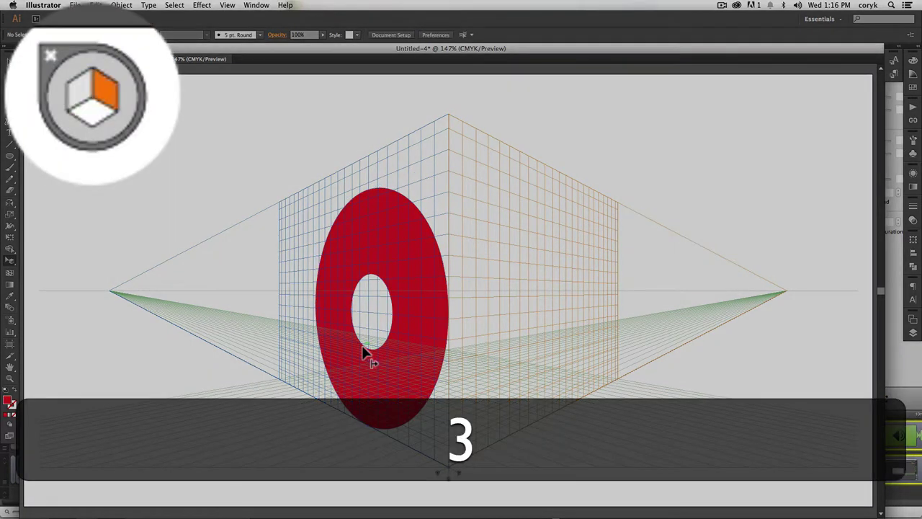
key(4)
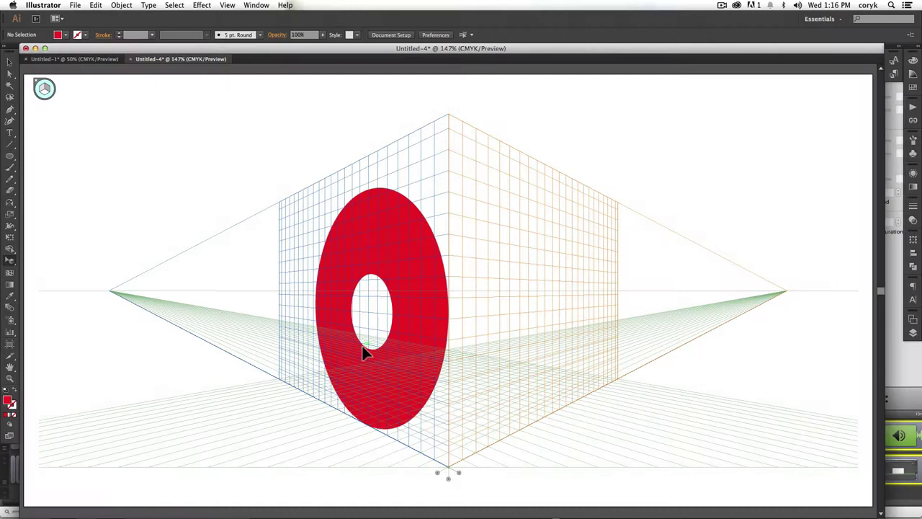
key(shift)
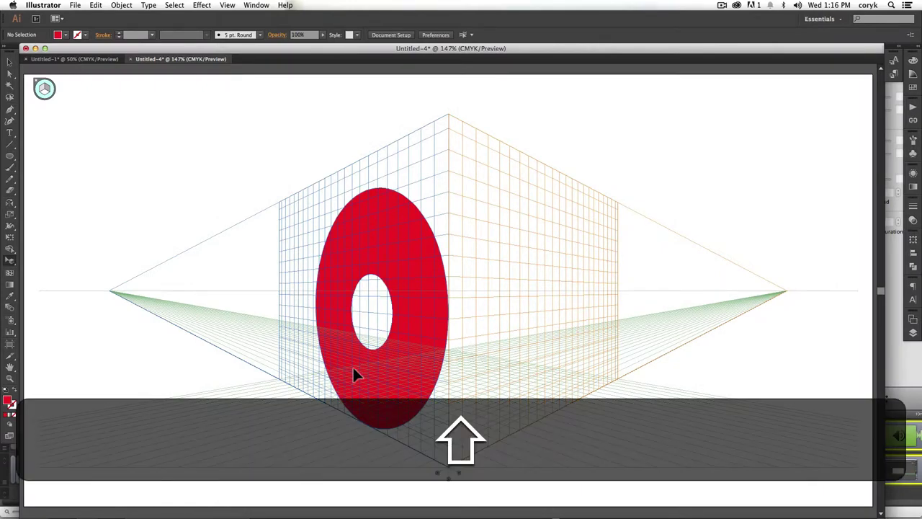
key(shift+p)
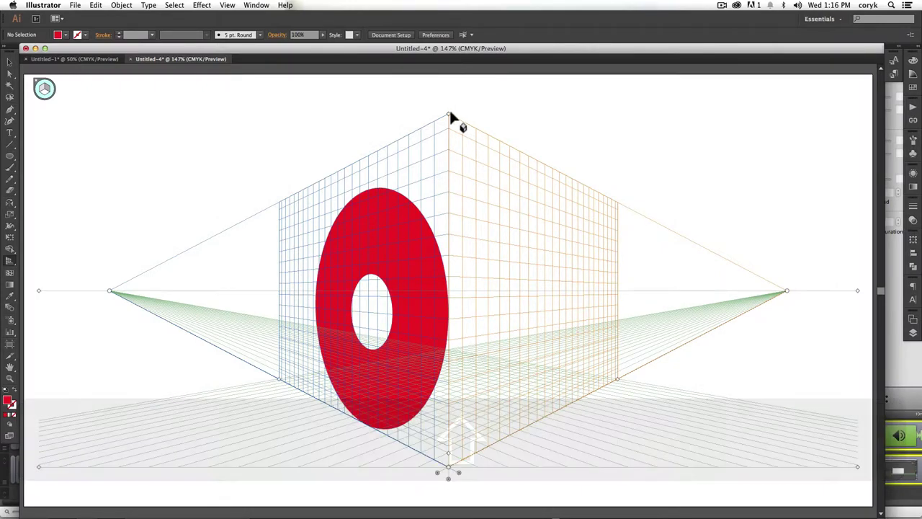
mouse_move(448, 113)
mouse_down()
mouse_move(391, 120)
mouse_move(454, 97)
mouse_up()
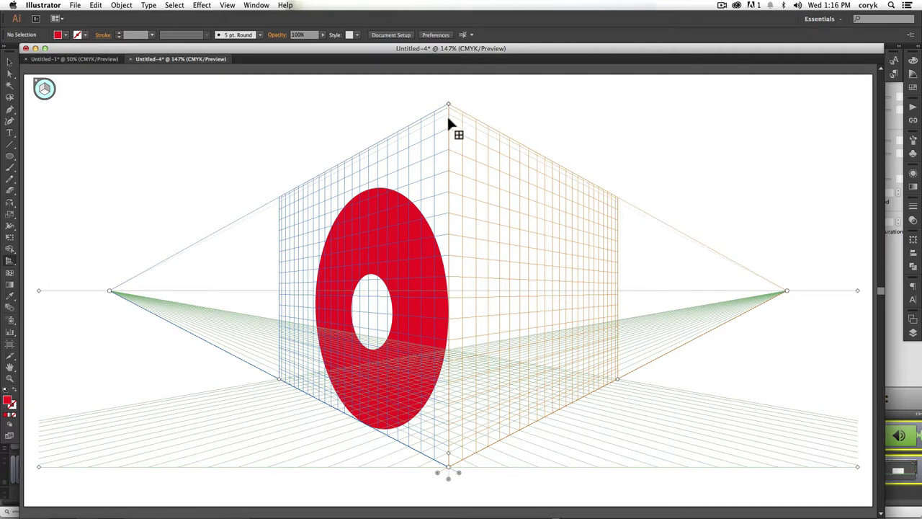
Move the red ring up and left along the left plane.
key(shift+v)
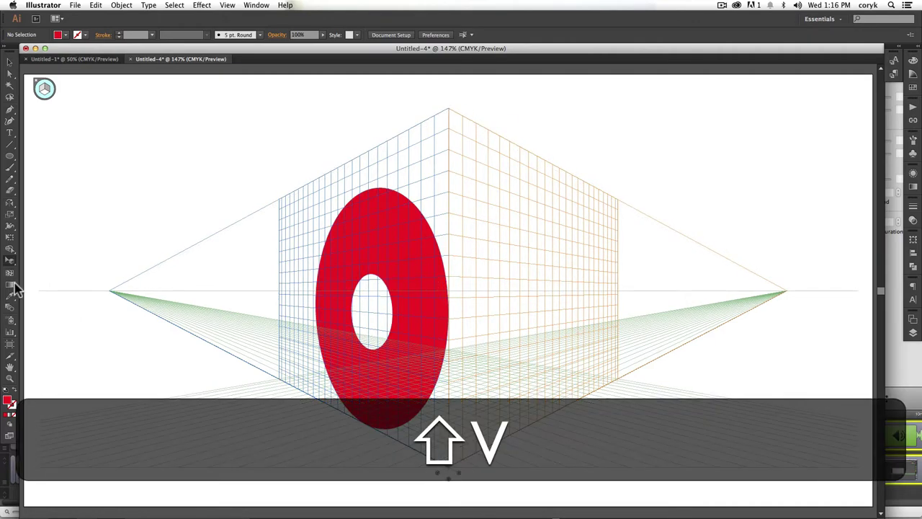
drag(9, 261, 60, 282)
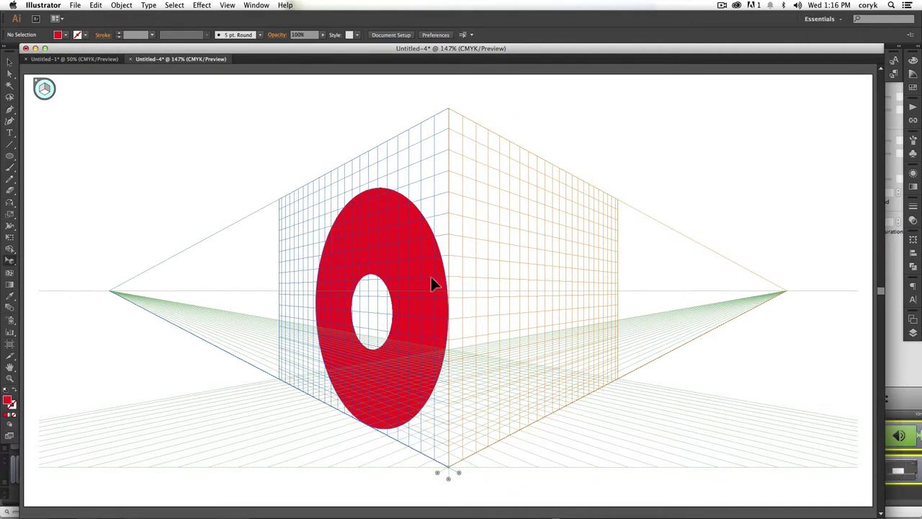
drag(431, 279, 333, 224)
Set the ring down smaller at the left plane's upper left.
drag(343, 293, 268, 249)
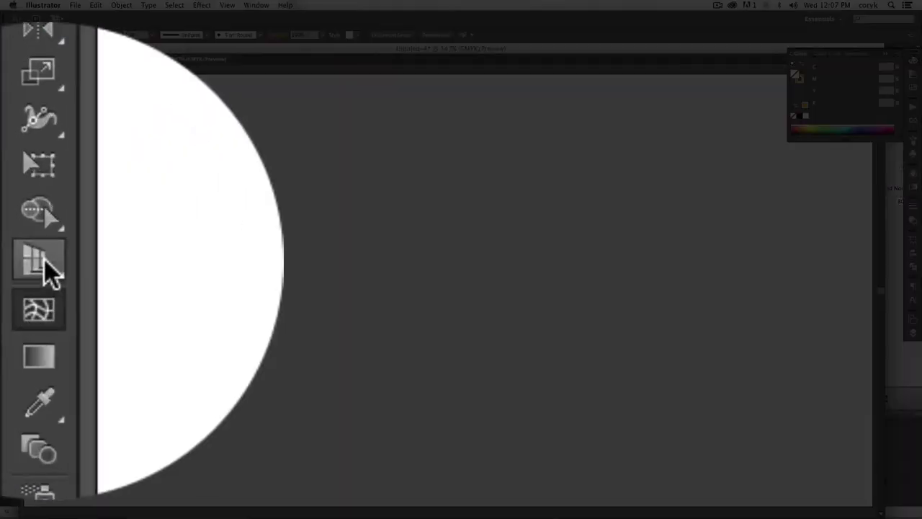
Hide the grid, then bring back the [2P-Normal View] two-point grid from the View menu.
click(9, 274)
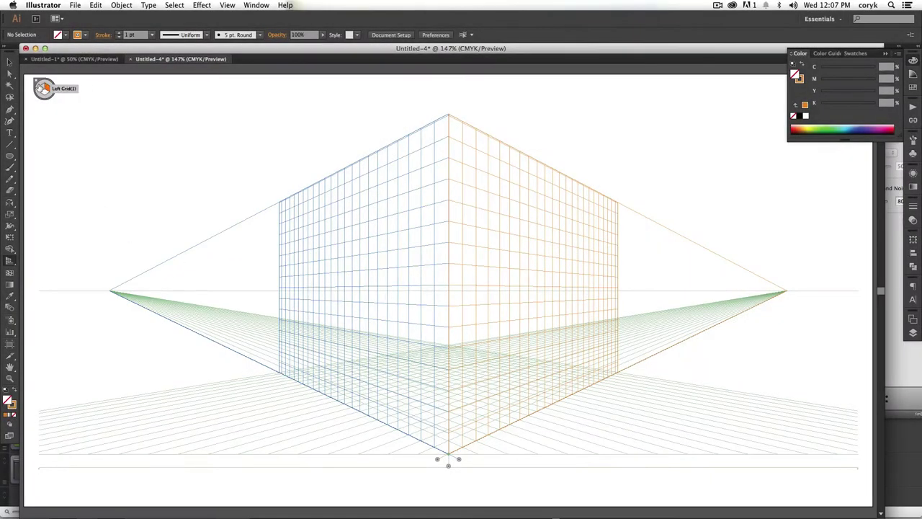
click(38, 82)
click(227, 5)
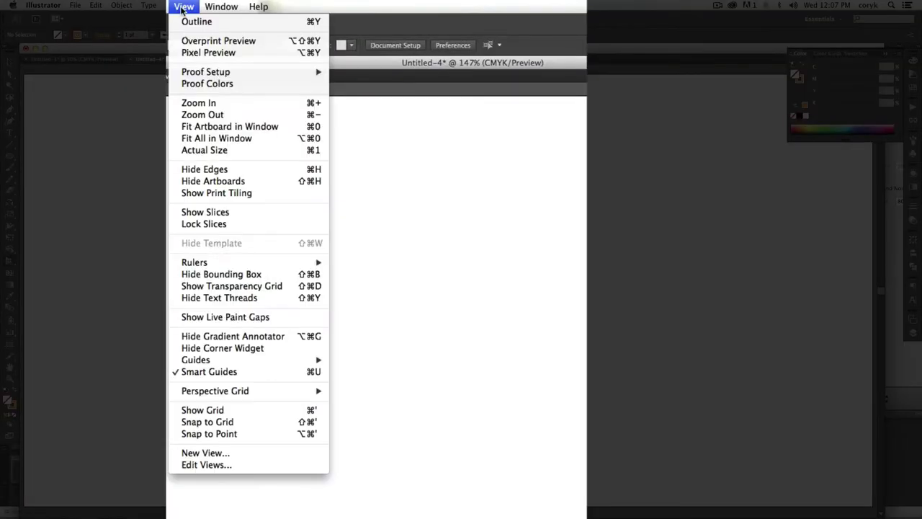
mouse_move(266, 302)
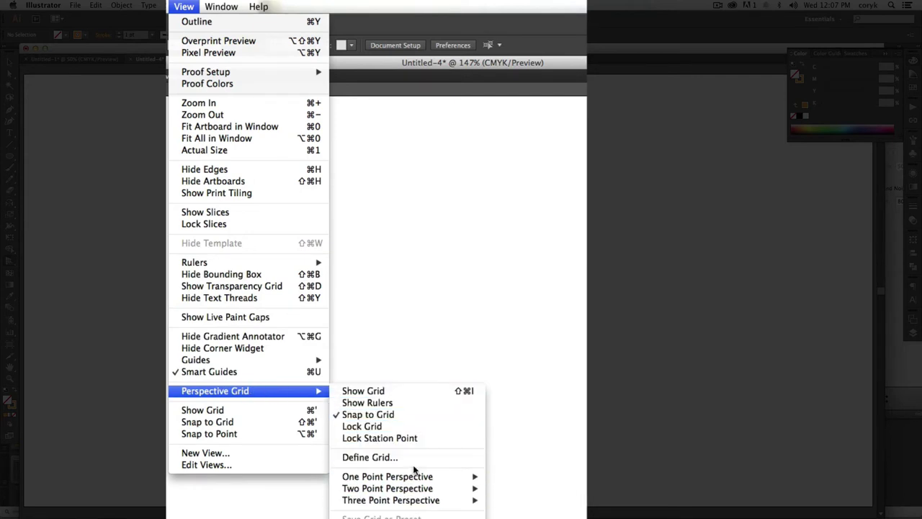
mouse_move(406, 505)
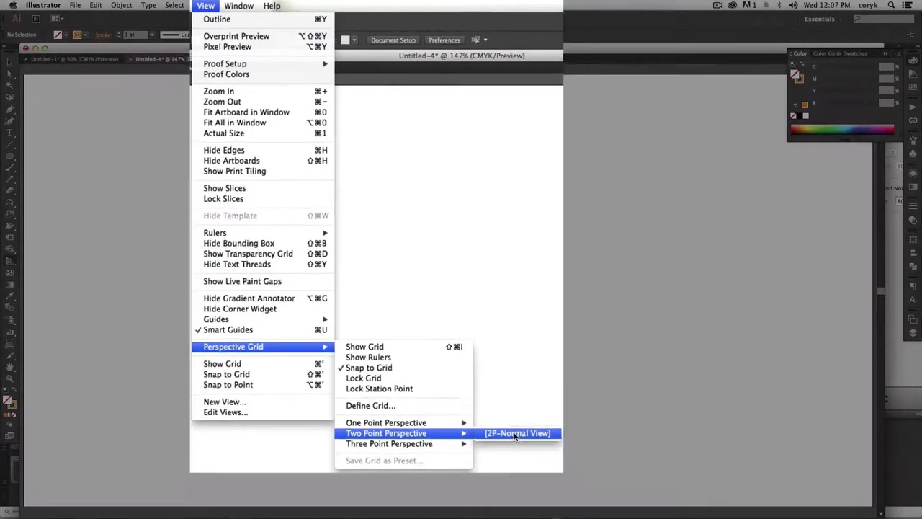
click(534, 489)
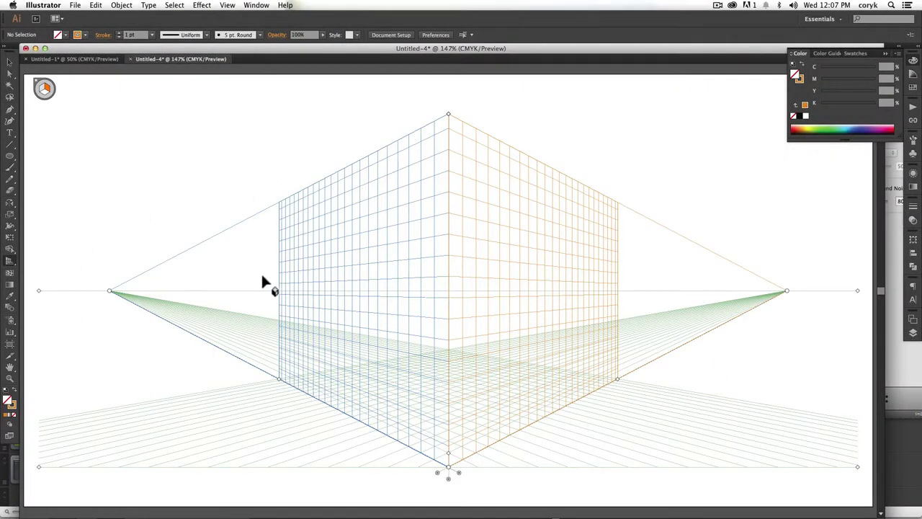
Cycle the active plane from left to floor to the right grid plane.
click(39, 89)
key(2)
key(3)
Try moving the vanishing points and horizon line, undoing each change.
drag(787, 291, 605, 290)
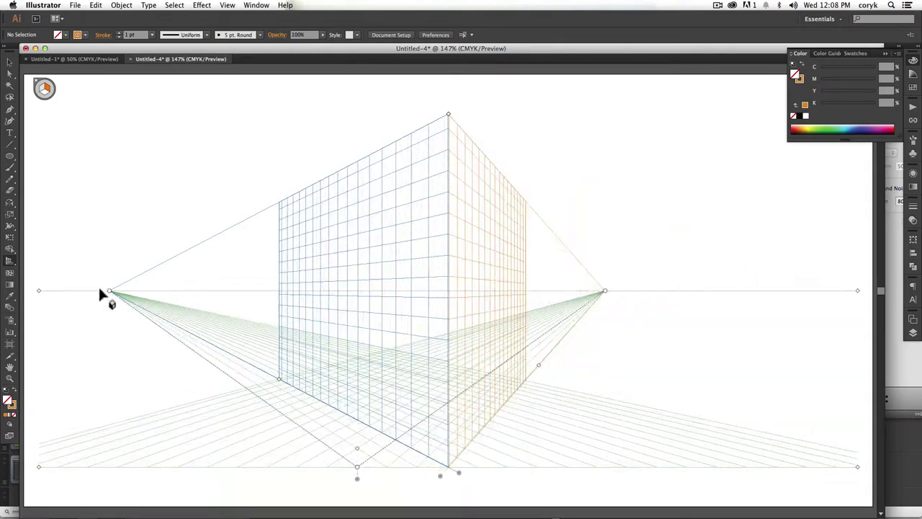
drag(115, 292, 289, 291)
key(super+z)
key(super+z)
key(super+z)
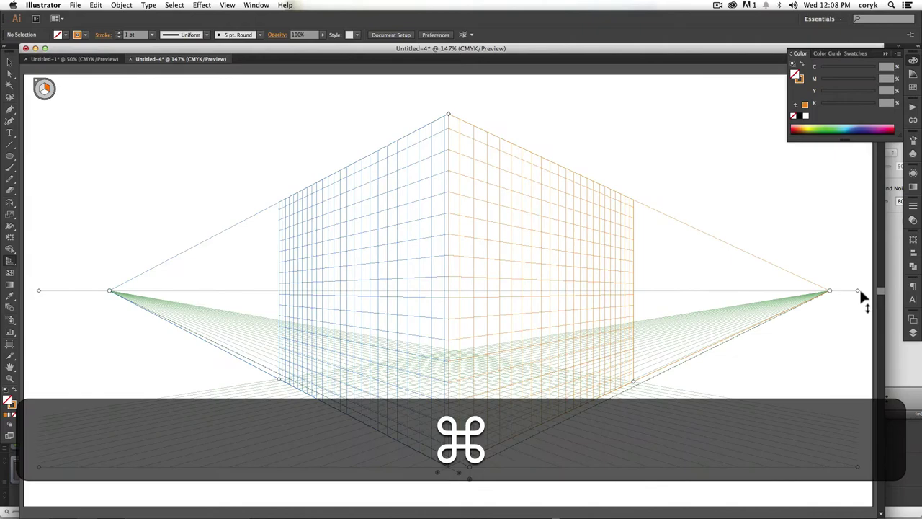
drag(856, 143, 843, 302)
key(super+z)
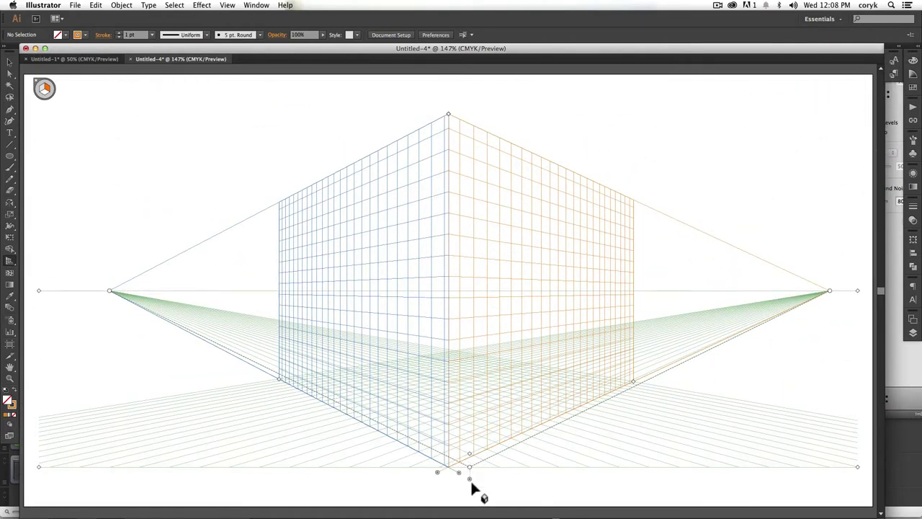
Experiment with ground level and plane positions, undoing shifts, then raise the vertical grid height.
drag(458, 472, 309, 475)
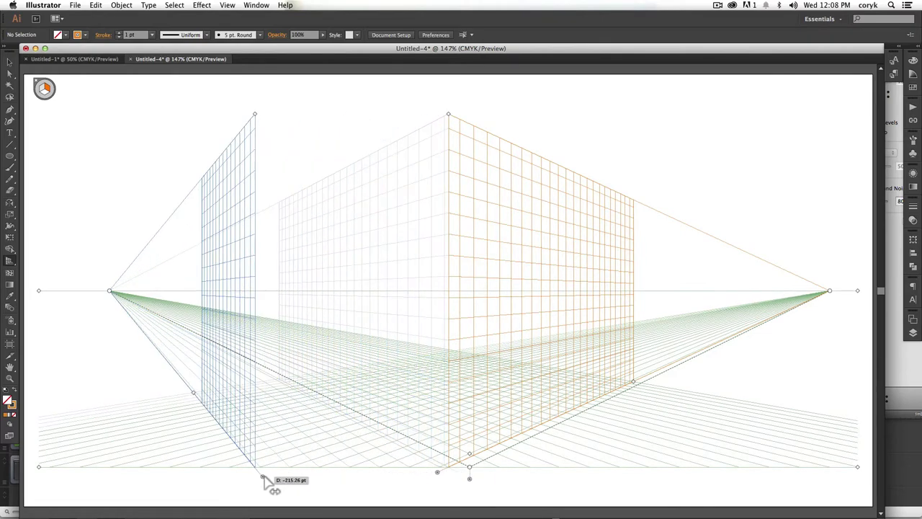
drag(262, 478, 860, 453)
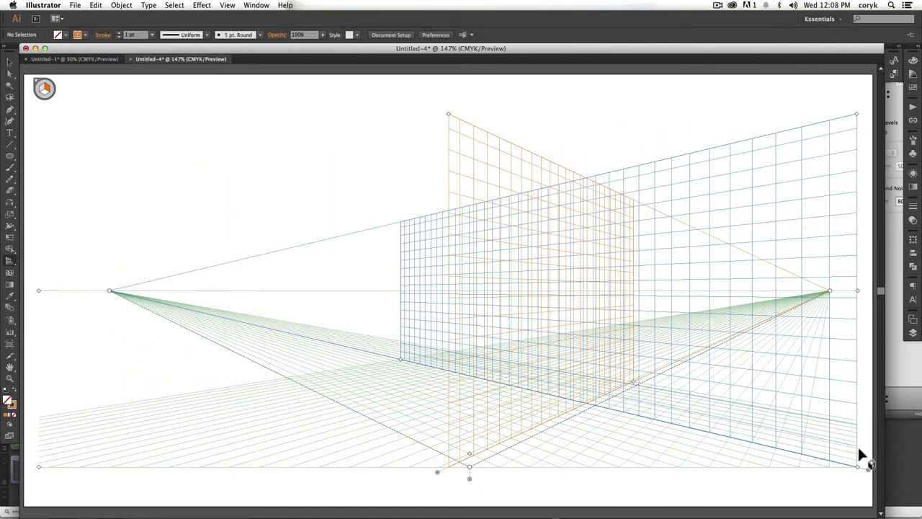
key(super+z)
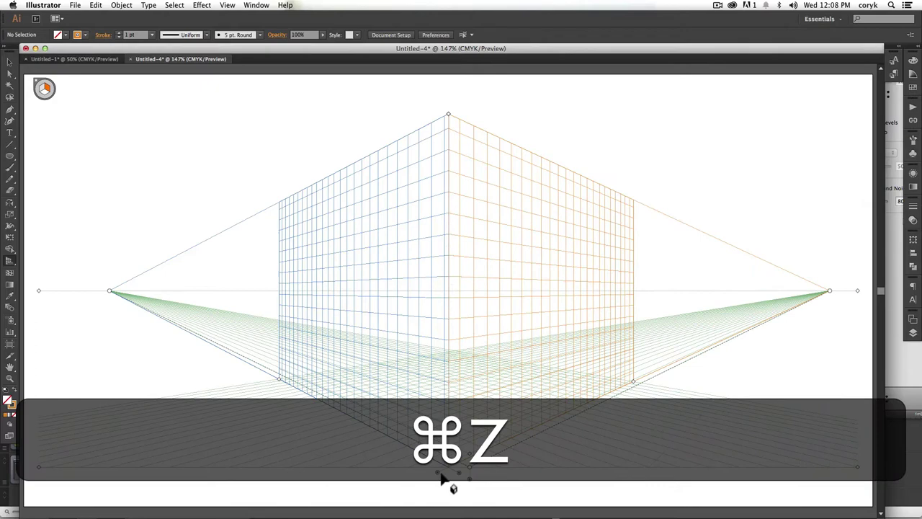
drag(437, 478, 218, 488)
key(super+z)
mouse_move(447, 116)
mouse_down()
mouse_move(449, 96)
mouse_move(446, 171)
mouse_move(448, 85)
mouse_move(448, 105)
mouse_up()
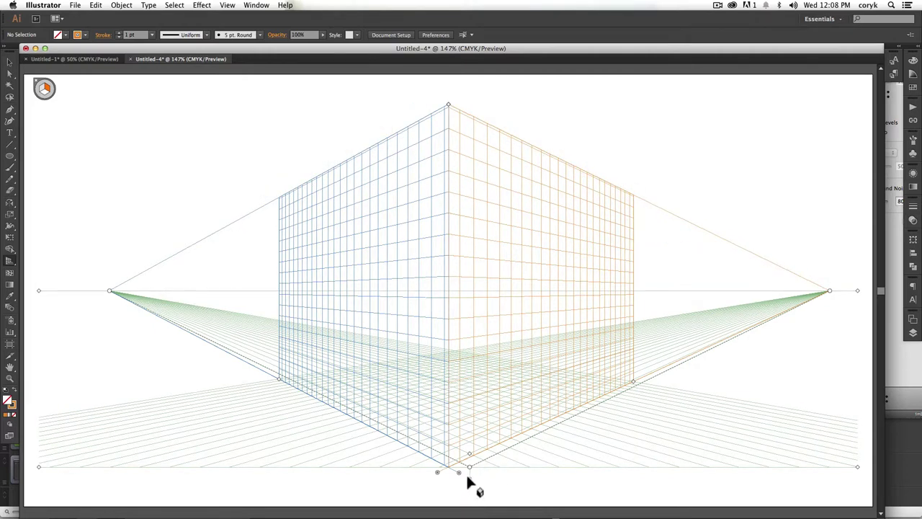
mouse_move(471, 487)
mouse_down()
mouse_move(470, 378)
mouse_move(470, 487)
mouse_up()
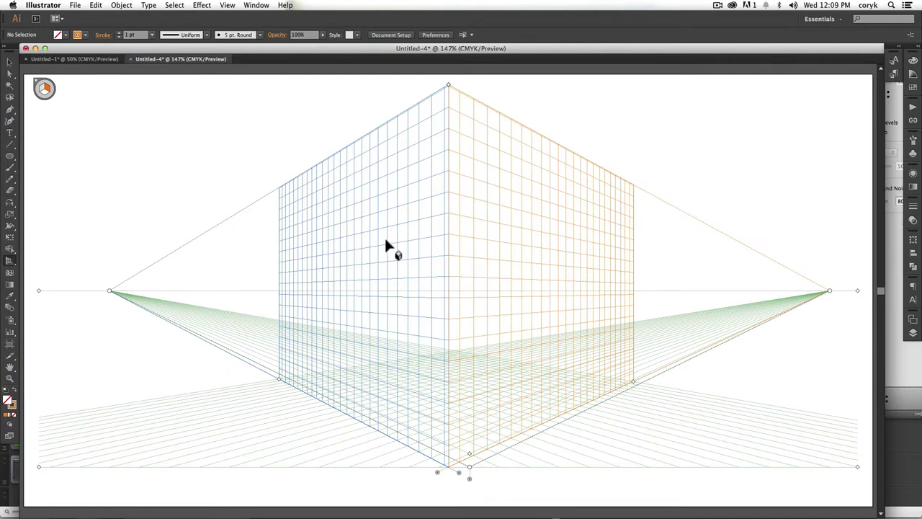
Choose the Perspective Selection Tool from the Perspective Grid Tool flyout.
drag(12, 268, 71, 260)
drag(301, 223, 117, 277)
Bring both green artboards into view, clear the selection, and switch to the Perspective Selection Tool.
key(super+minus)
key(super+minus)
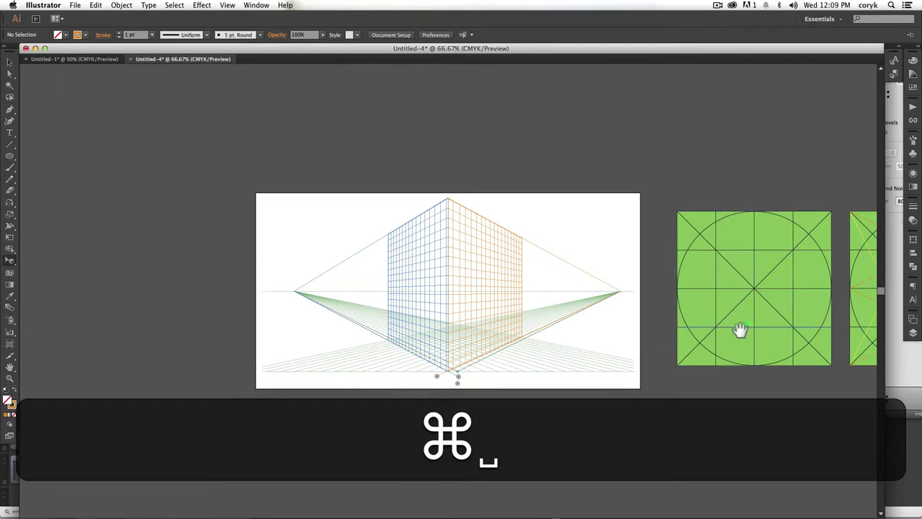
drag(741, 330, 599, 334)
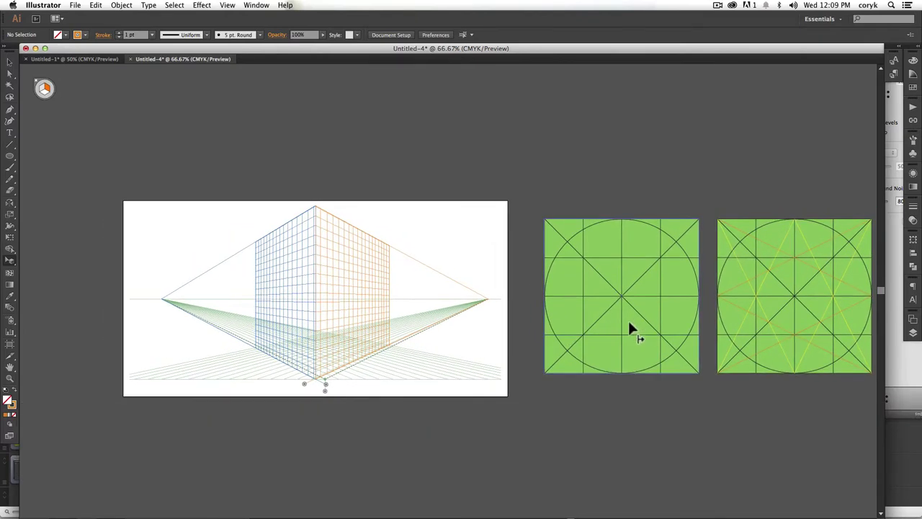
key(v)
click(629, 326)
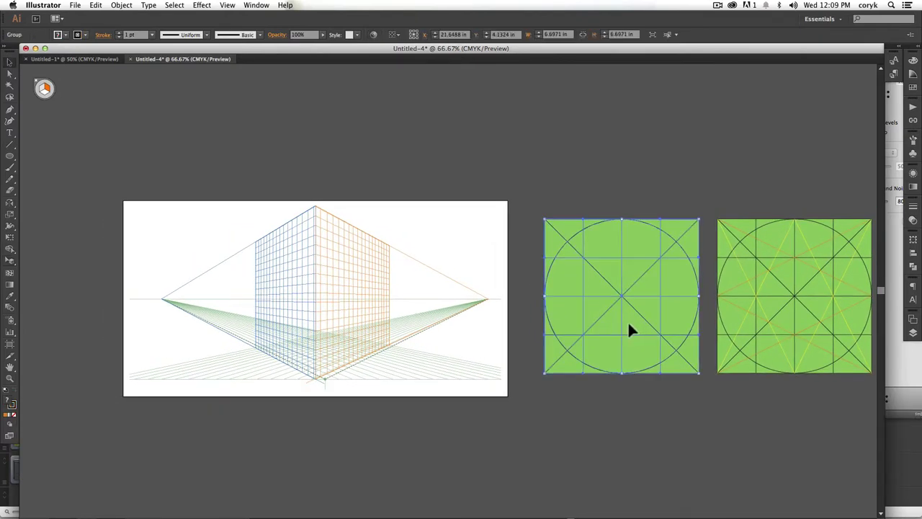
click(43, 94)
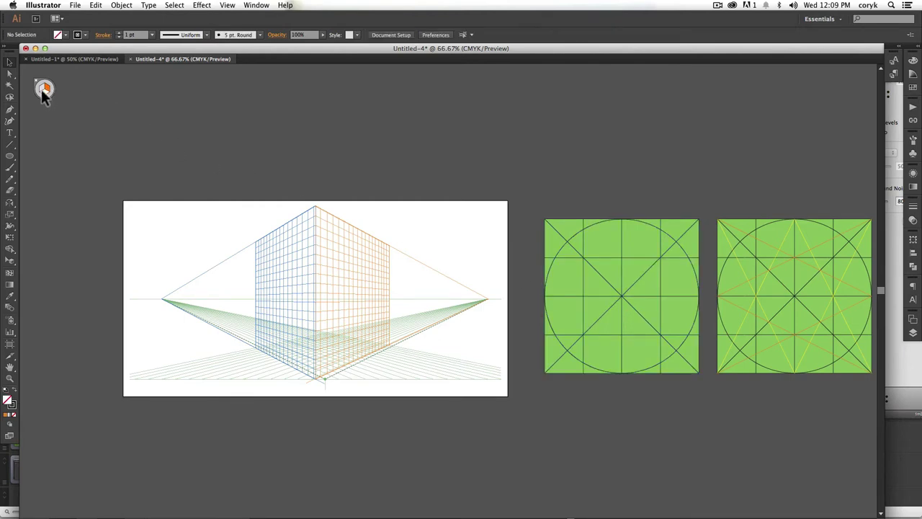
key(shift+v)
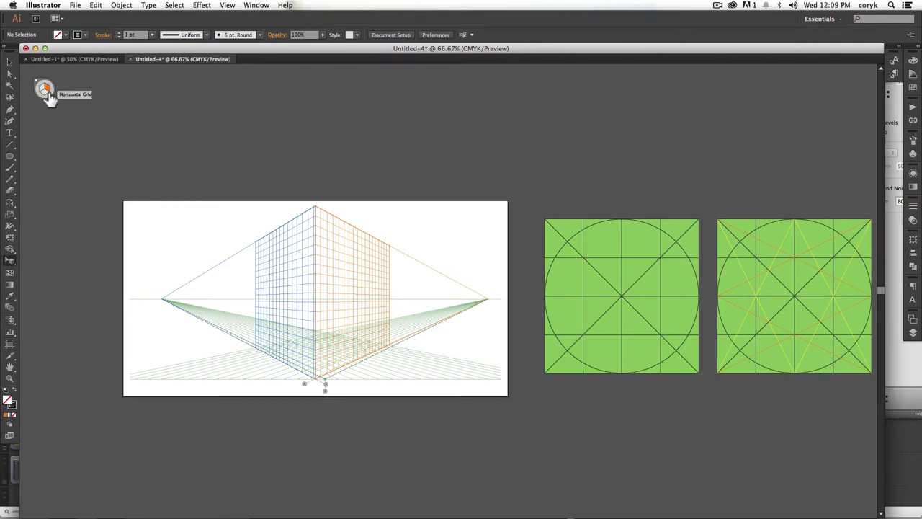
Place a copy of the green circle-grid square on the cube's right face.
click(629, 280)
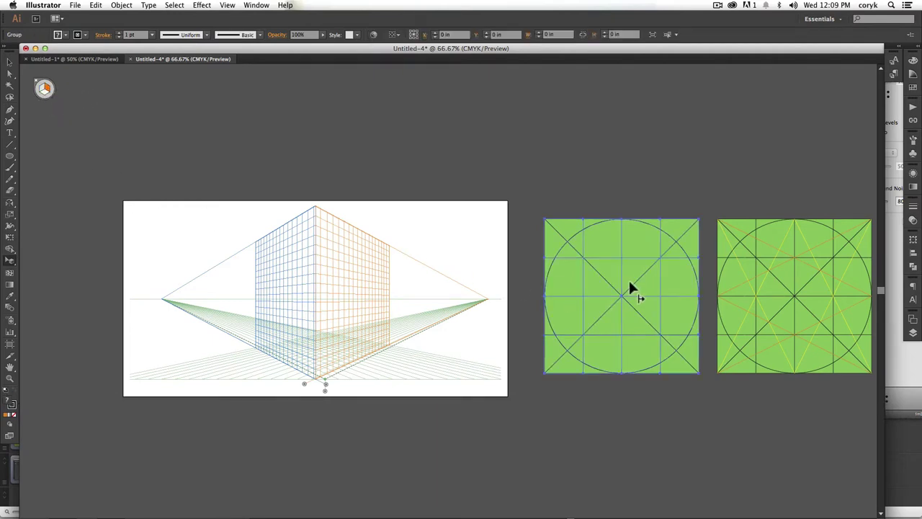
drag(458, 285, 364, 288)
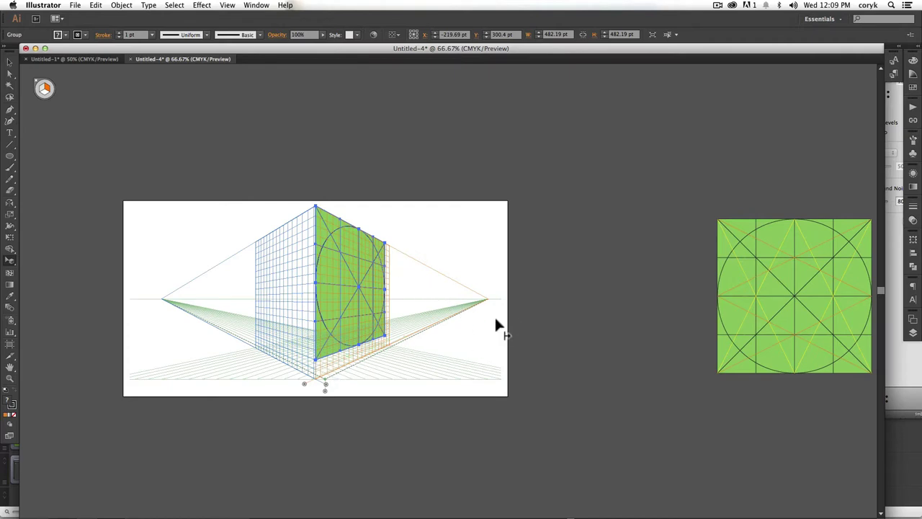
key(super+z)
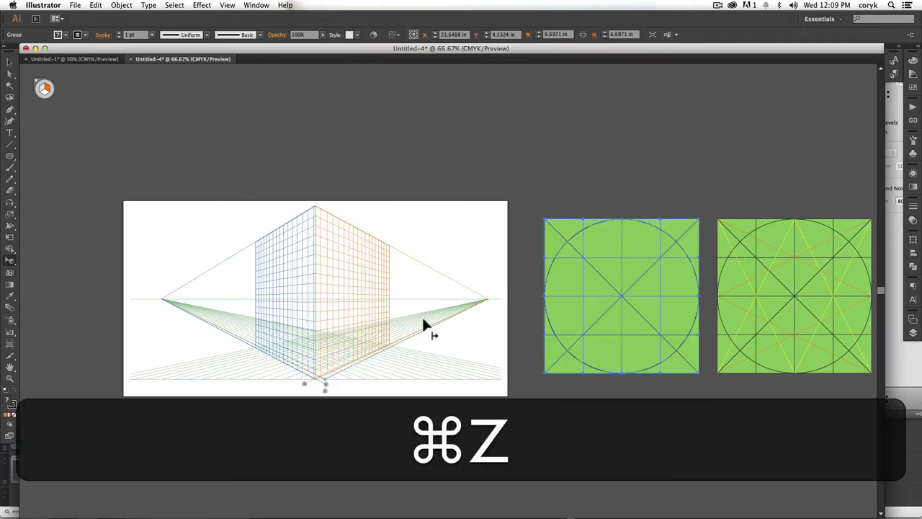
key(alt)
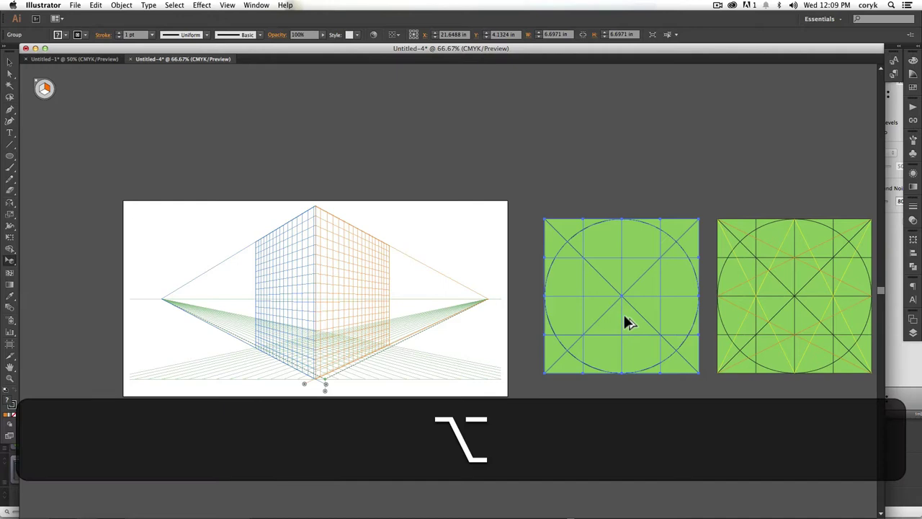
drag(623, 317, 367, 322)
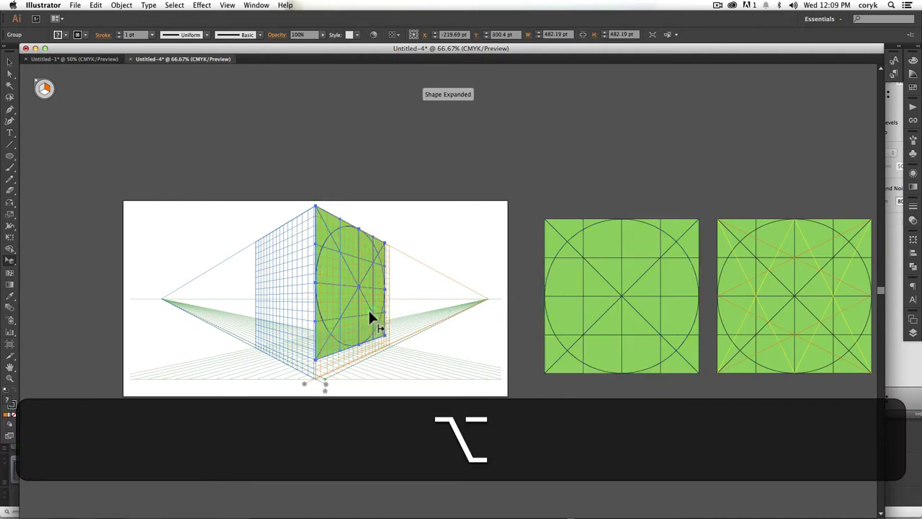
Make the left plane active, copy the square onto the left face, and fit the artboard.
key(1)
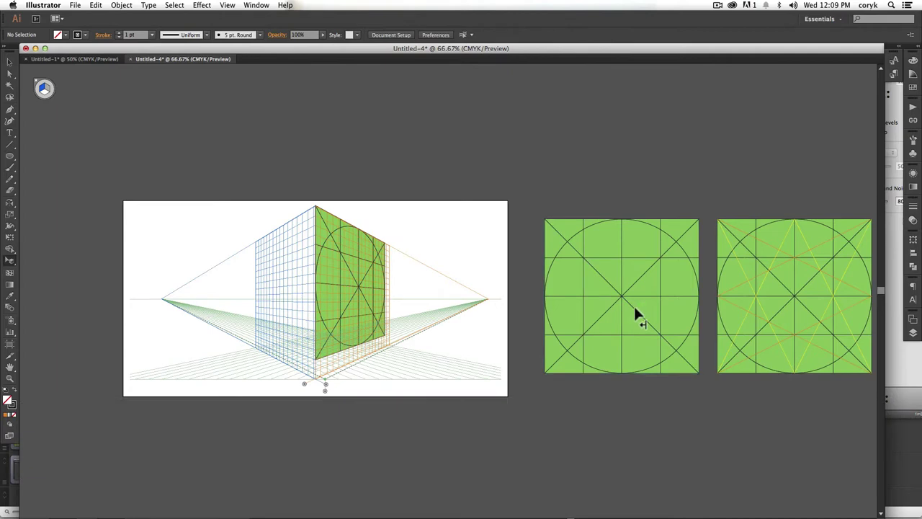
key(alt)
drag(631, 314, 282, 309)
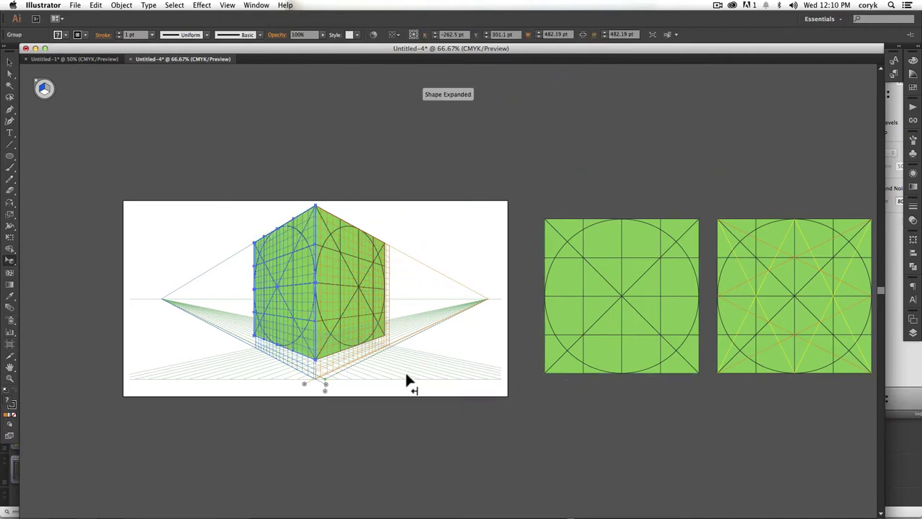
key(super+0)
key(v)
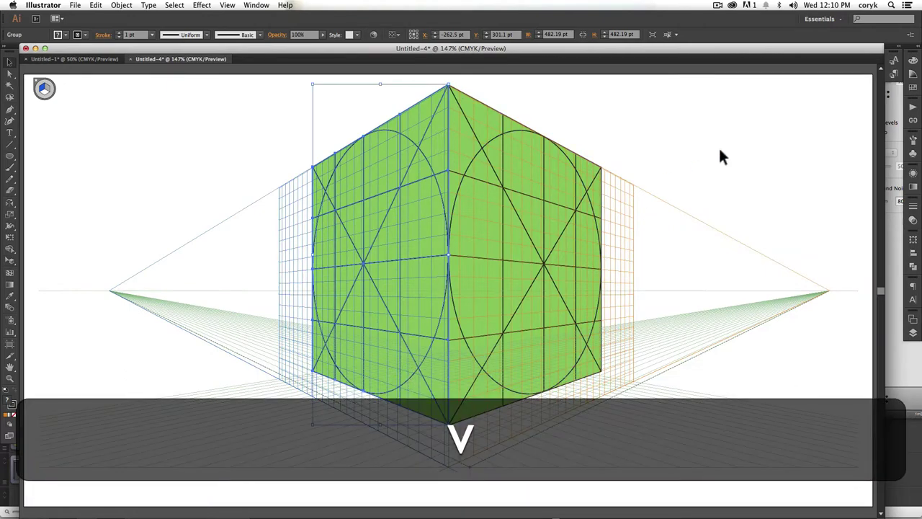
click(637, 313)
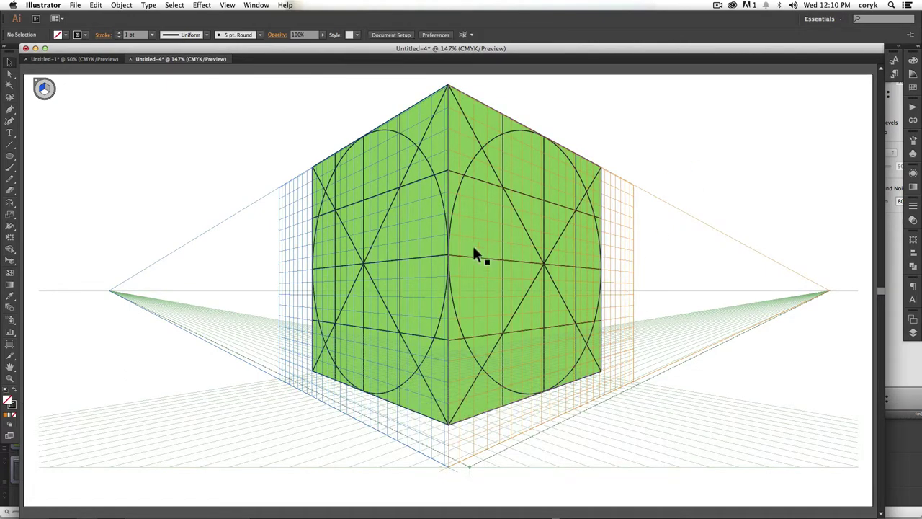
click(510, 295)
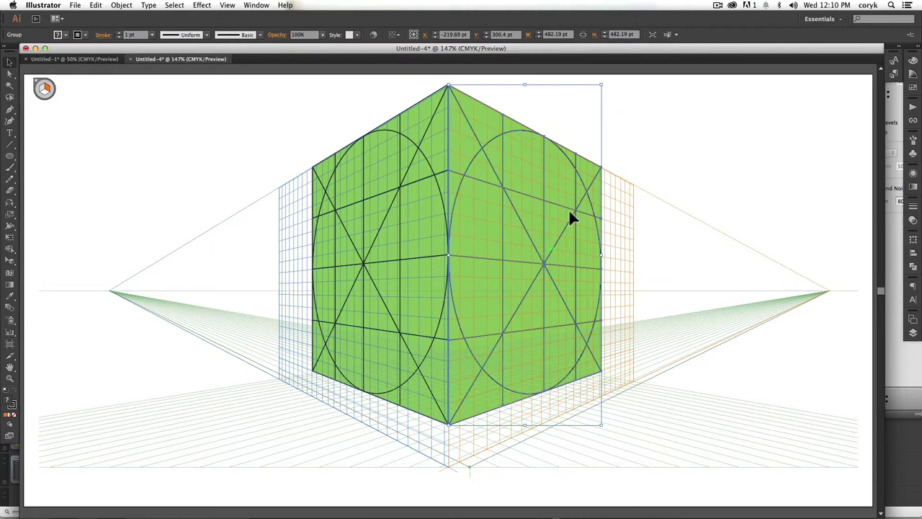
drag(601, 84, 661, 232)
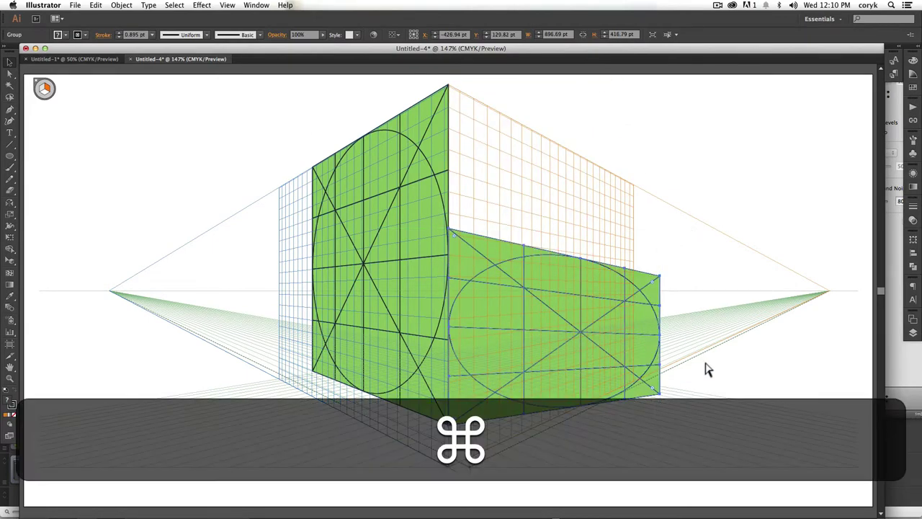
key(super+z)
key(shift+v)
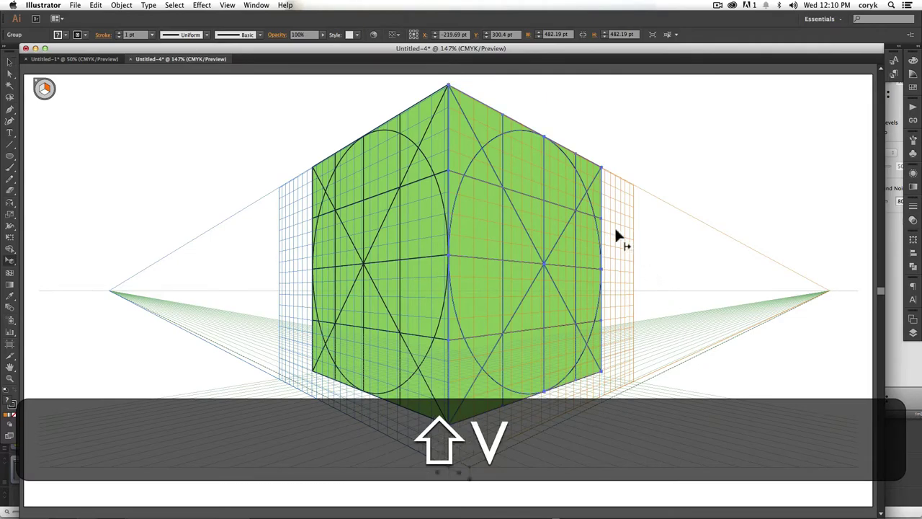
click(13, 262)
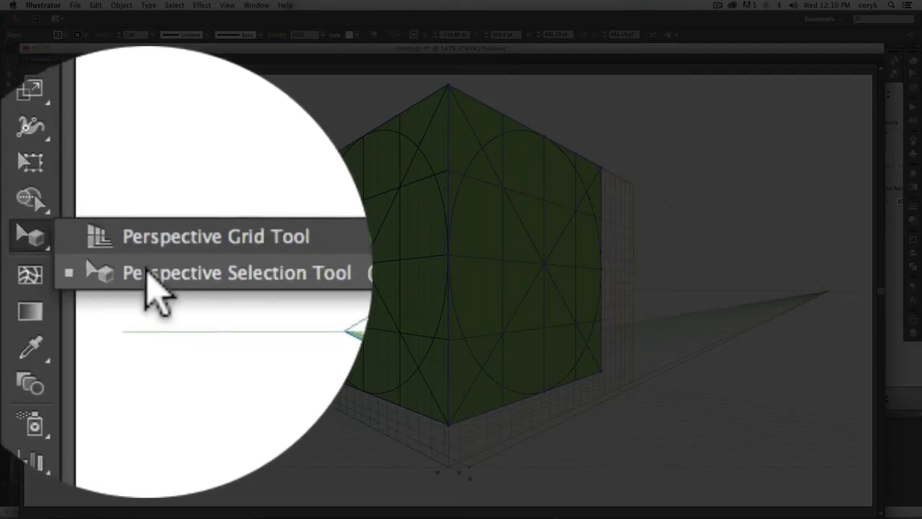
click(47, 274)
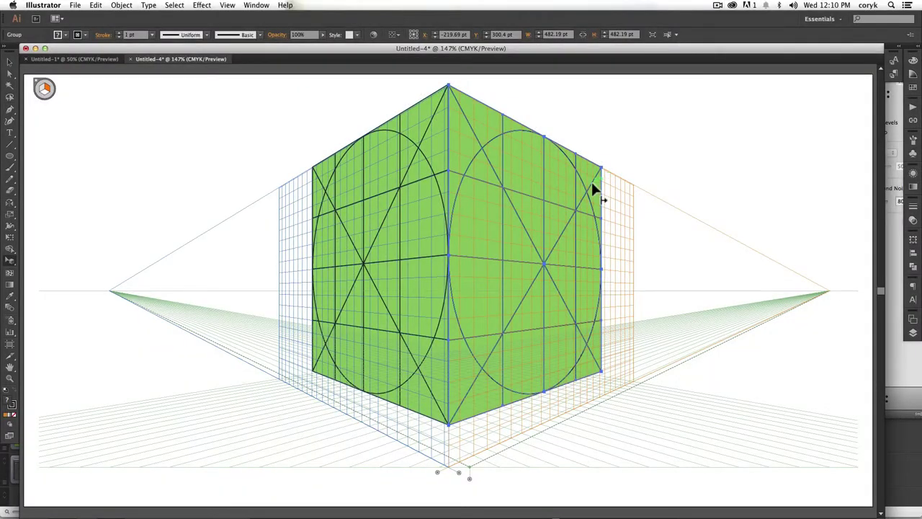
drag(591, 181, 658, 205)
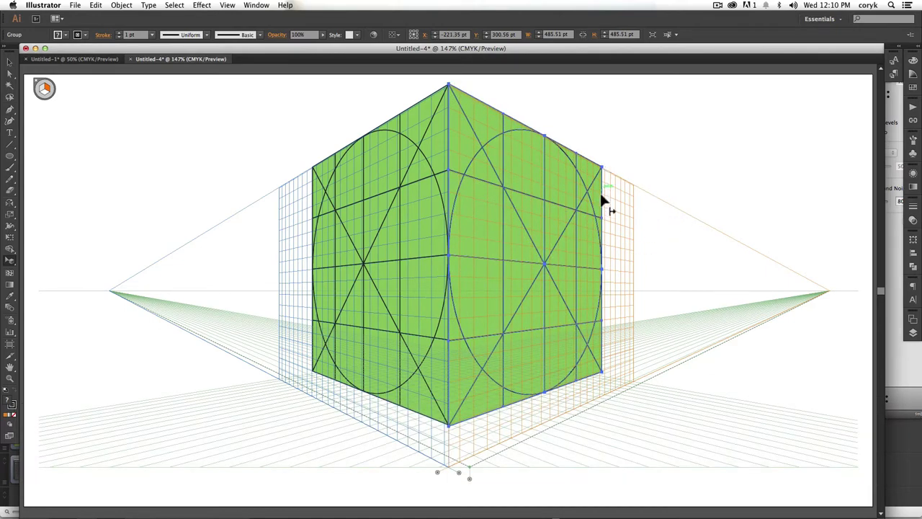
drag(604, 274, 822, 291)
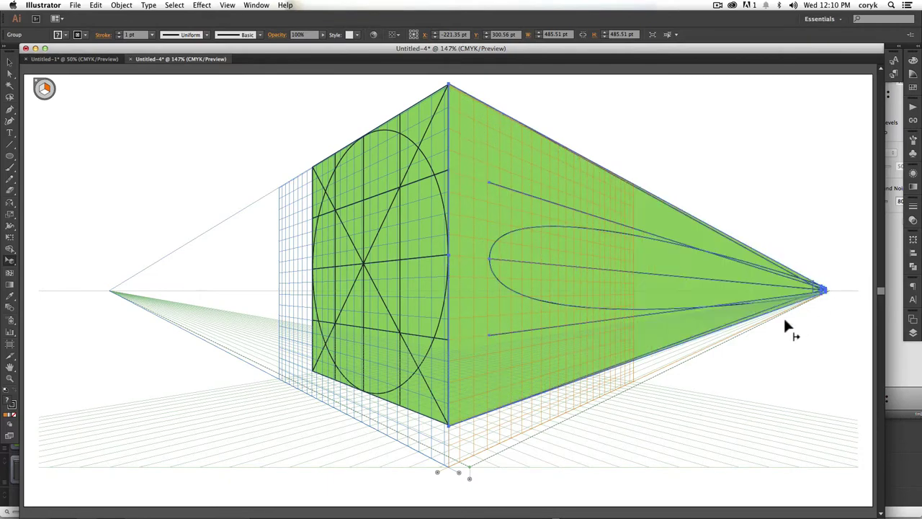
key(super+z)
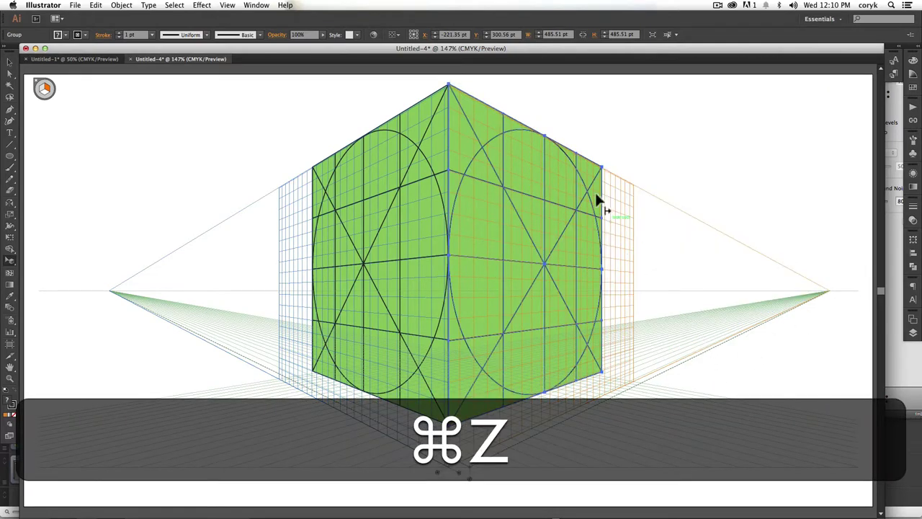
drag(603, 166, 584, 301)
key(super+z)
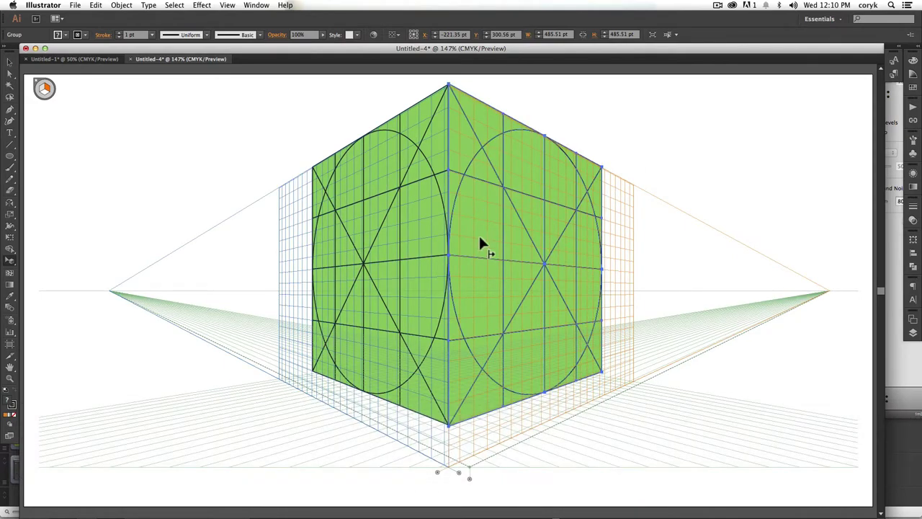
Copy the right face onto the outward-moved right plane, enlarge it proportionally, then return the plane.
drag(438, 477, 579, 488)
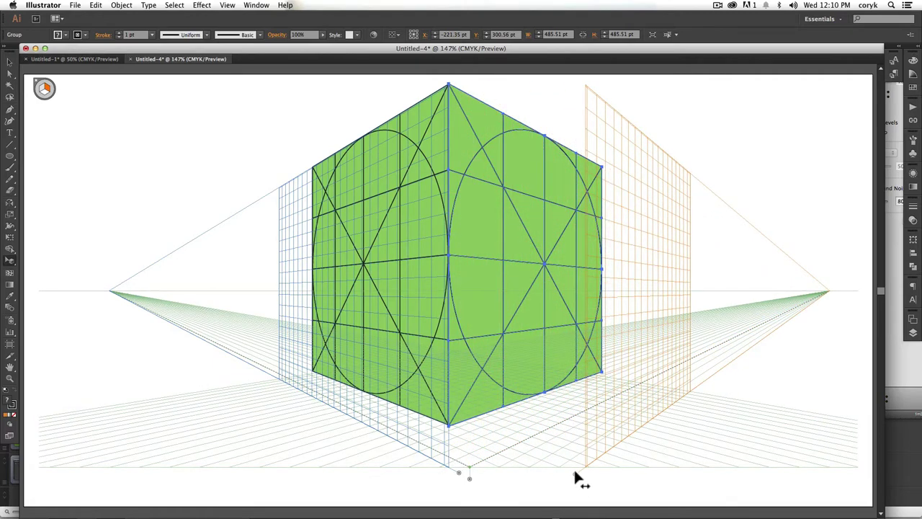
drag(515, 360, 655, 375)
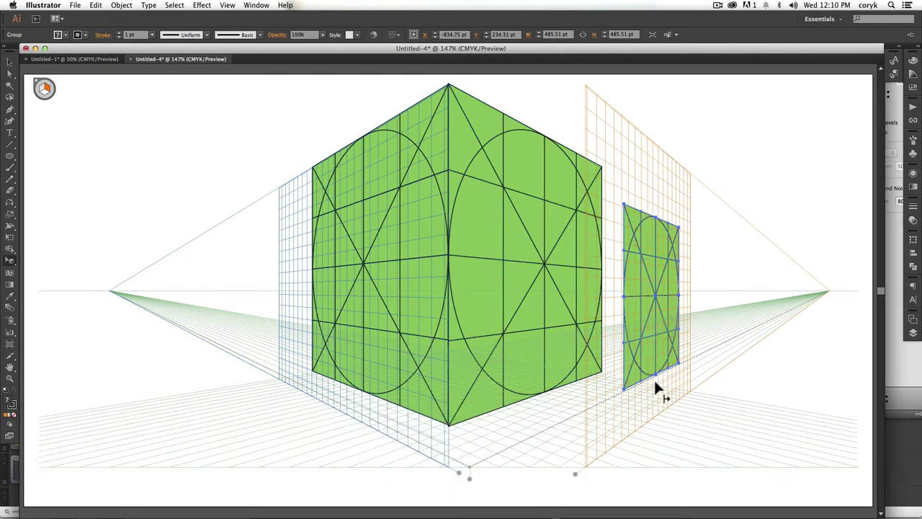
drag(685, 231, 729, 189)
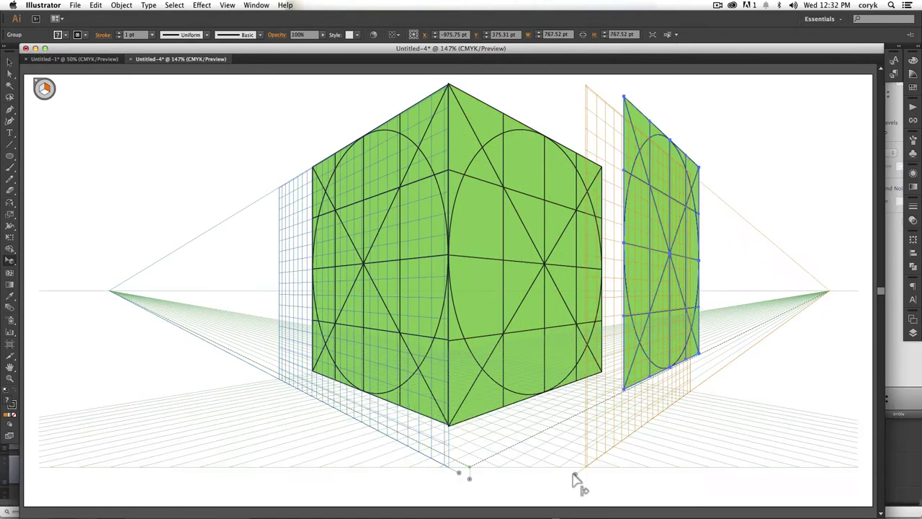
drag(574, 474, 439, 492)
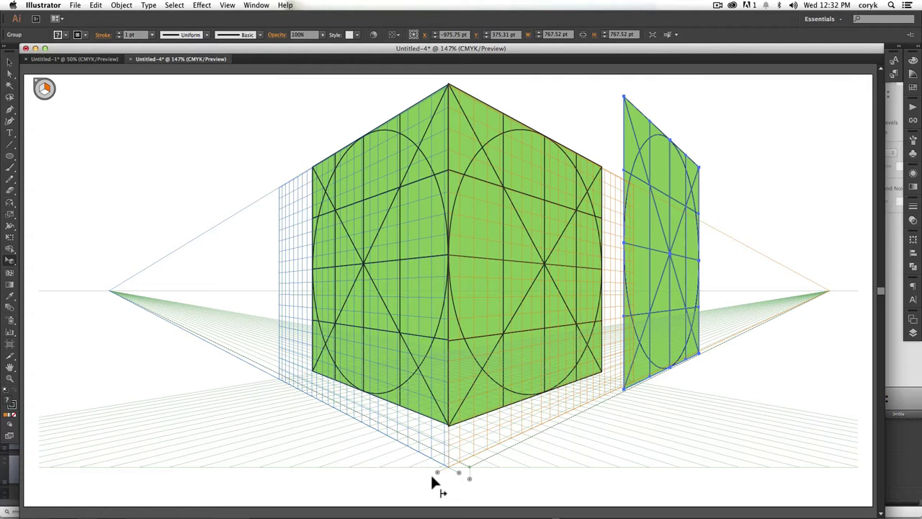
Draw a circle on the right plane beside the detached green panel, filled black with no stroke.
drag(437, 477, 650, 476)
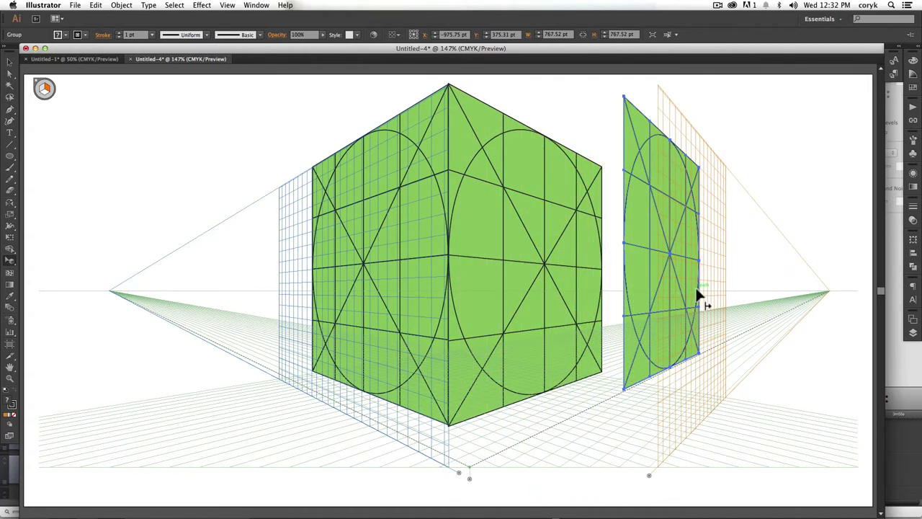
key(l)
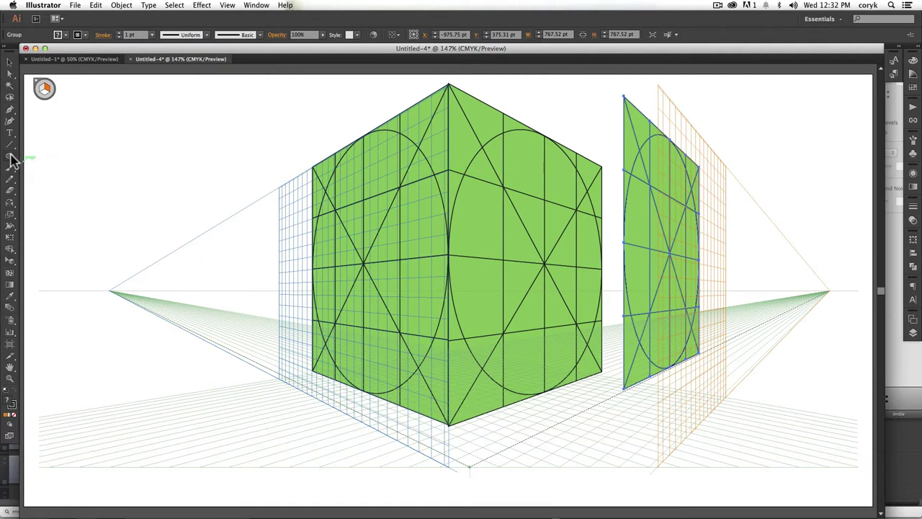
drag(681, 400, 729, 229)
key(shift)
key(shift)
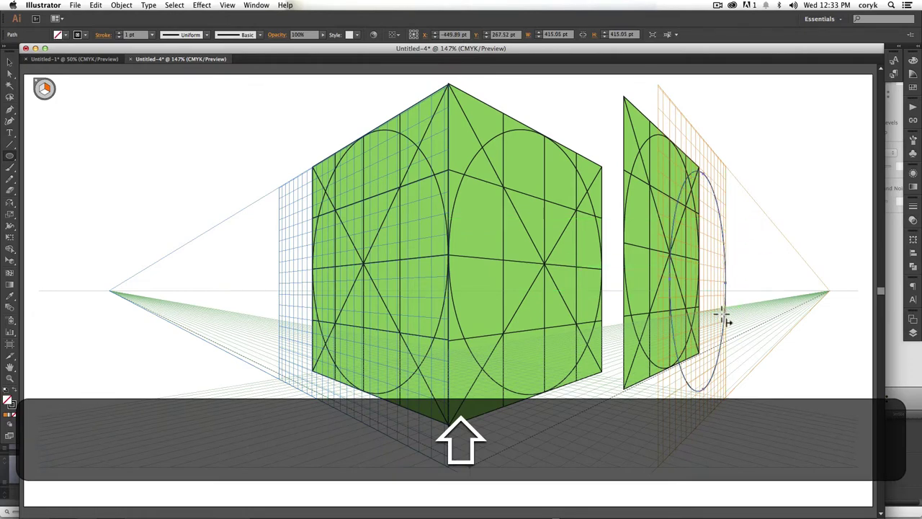
key(shift+x)
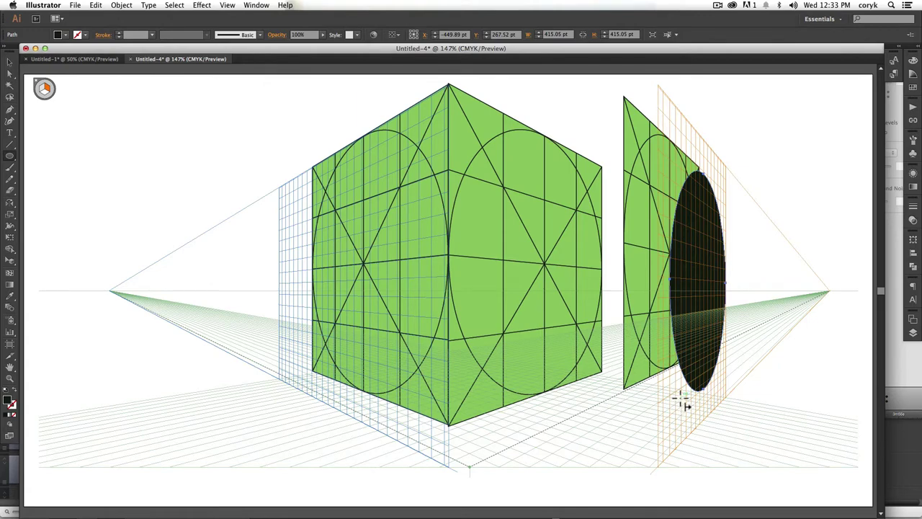
Draw a black ellipse on the floor plane under the cube and send it behind the cube.
key(2)
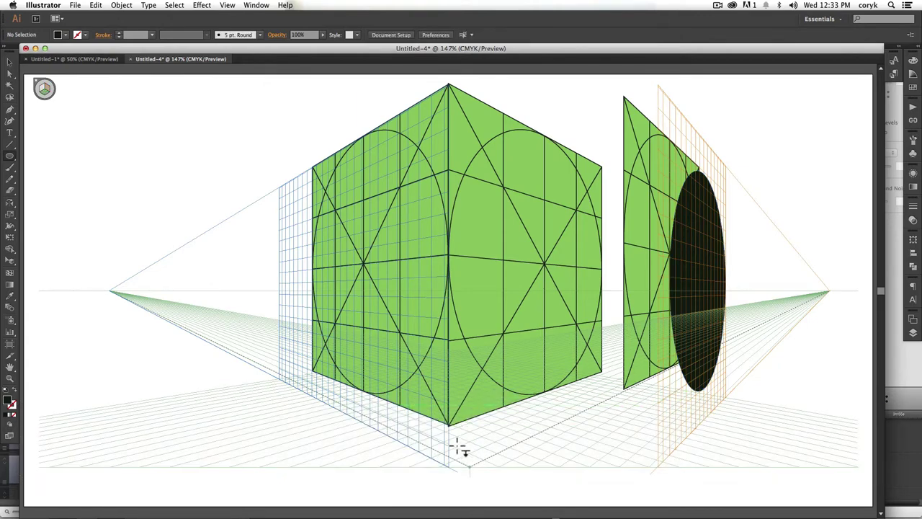
drag(461, 470, 573, 371)
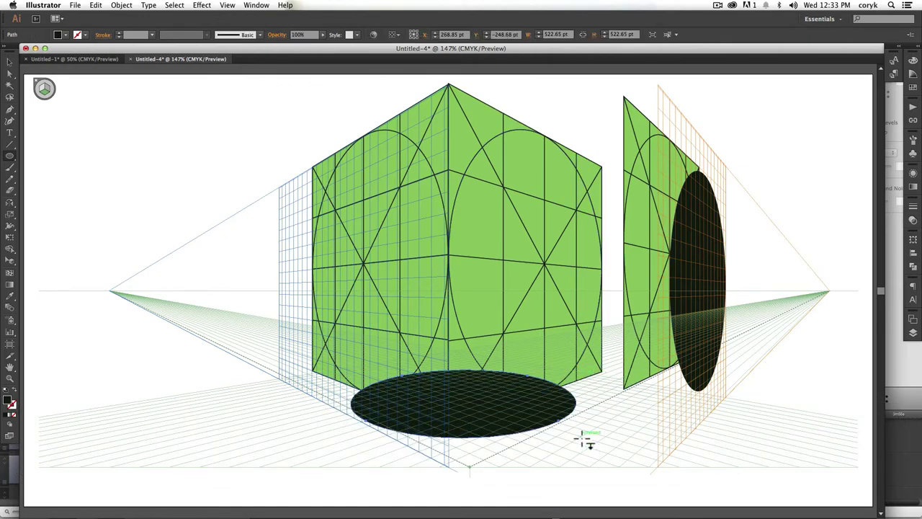
key(v)
key(shift+super+bracketleft)
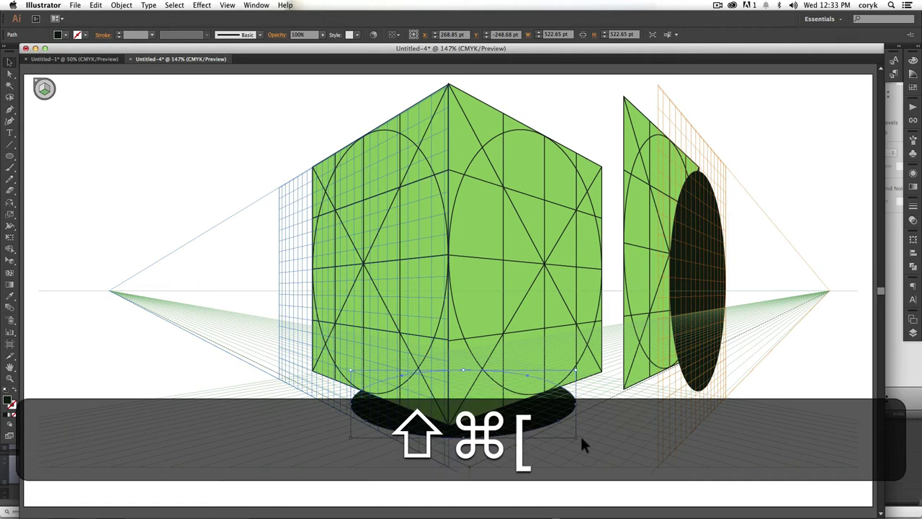
Paste a copy of the floor ellipse and move it out to the left on the ground plane.
drag(533, 428, 533, 484)
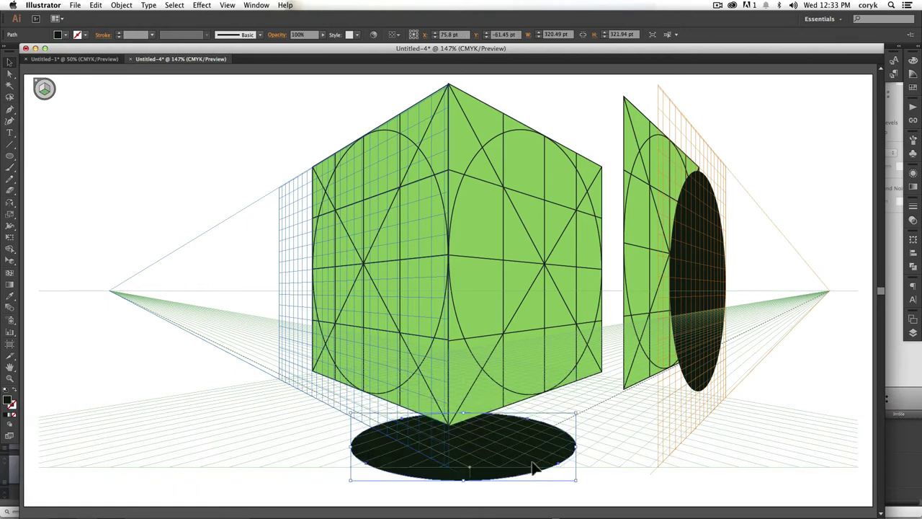
key(super+z)
key(shift+super+v)
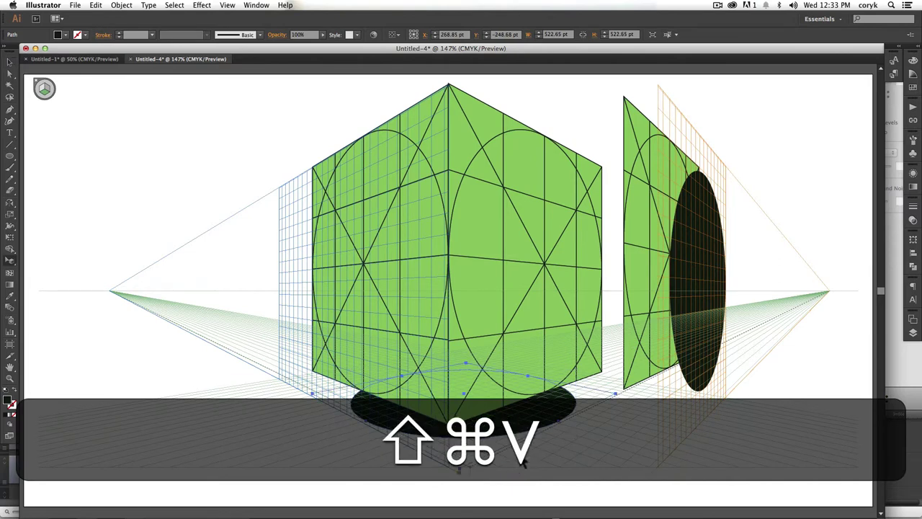
drag(529, 427, 295, 243)
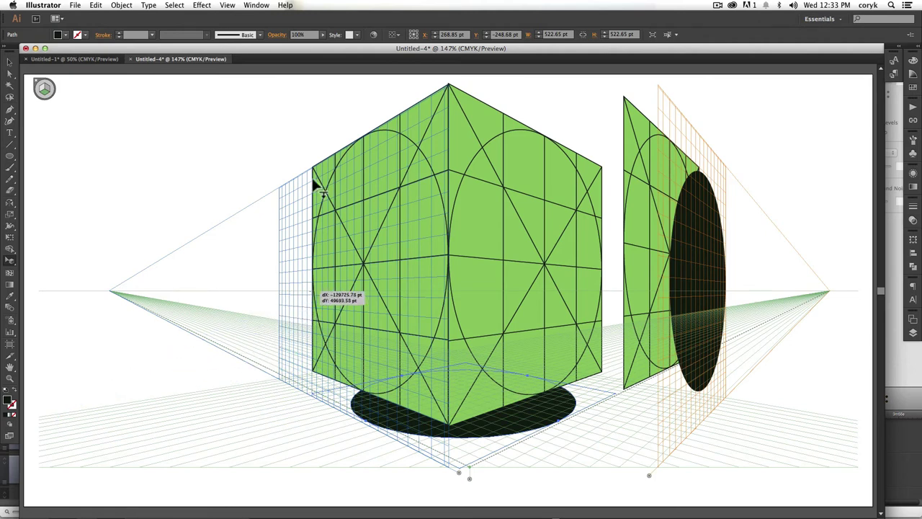
drag(258, 181, 225, 409)
Delete all the cube, panel and ellipse artwork and hide the perspective grid.
key(super+a)
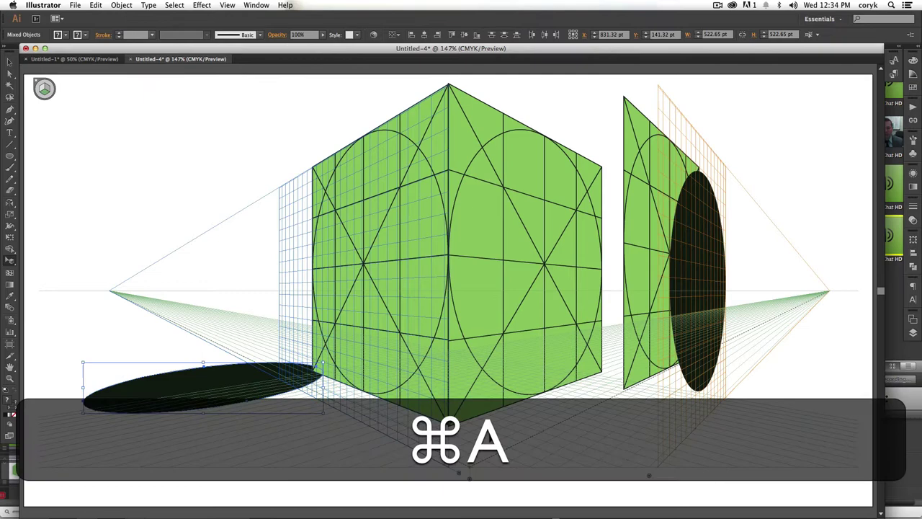
key(super+BackSpace)
key(BackSpace)
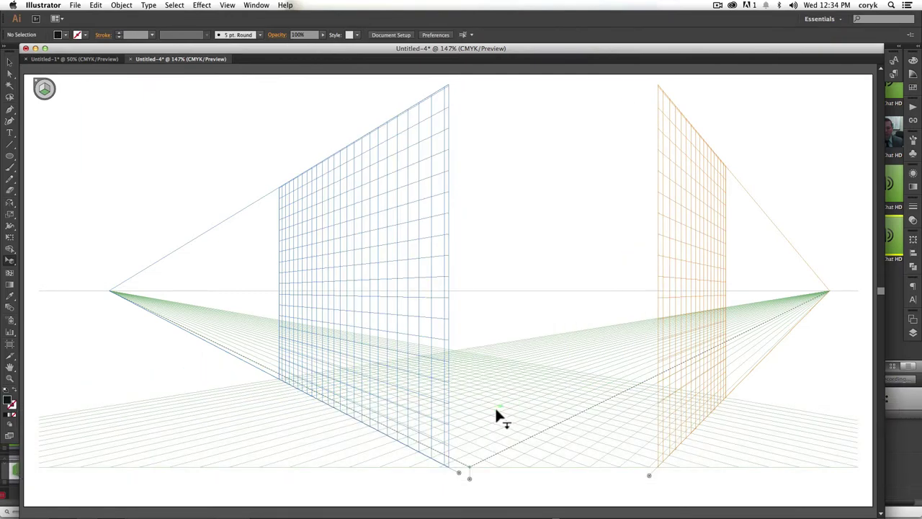
key(super+shift+i)
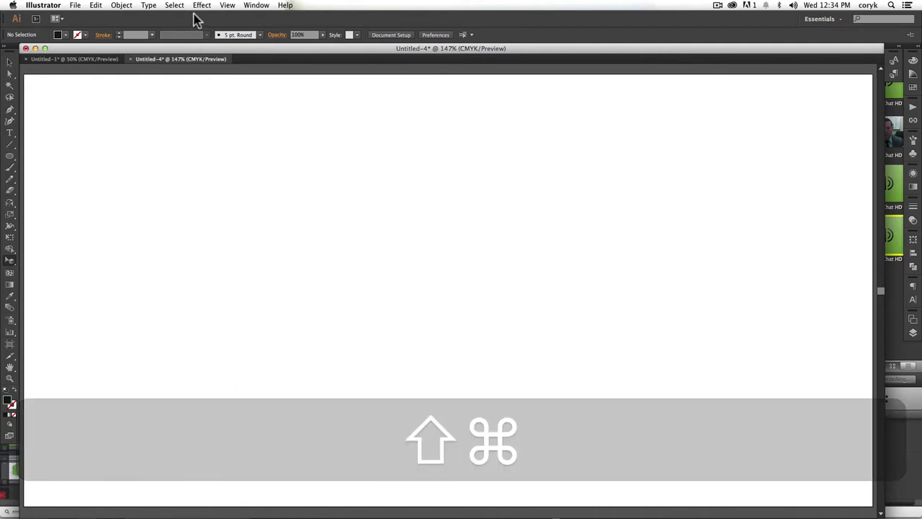
click(227, 5)
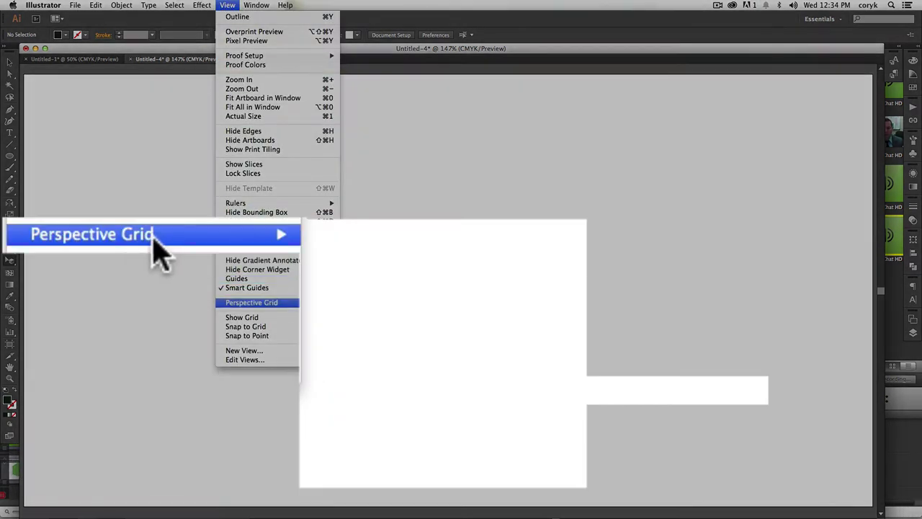
mouse_move(259, 302)
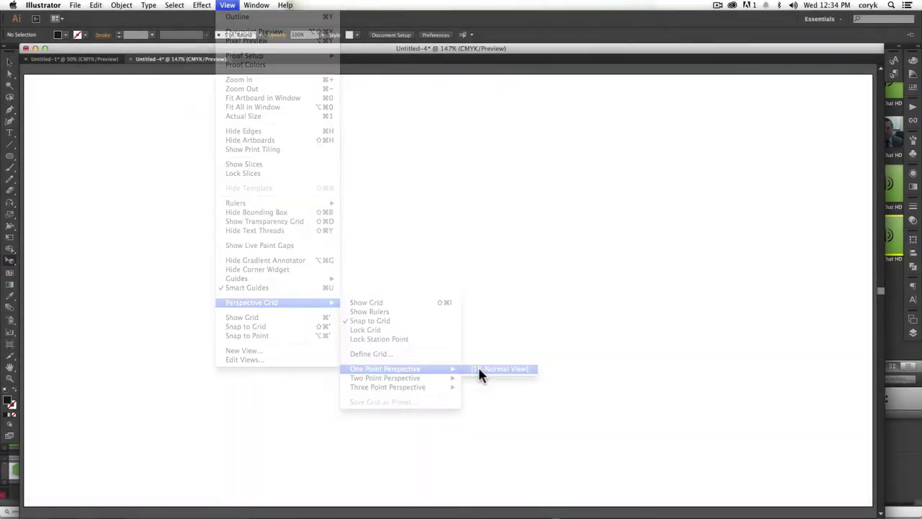
Switch to the 1P-Normal View grid, draw a black floor strip and a green left-plane wall.
click(479, 369)
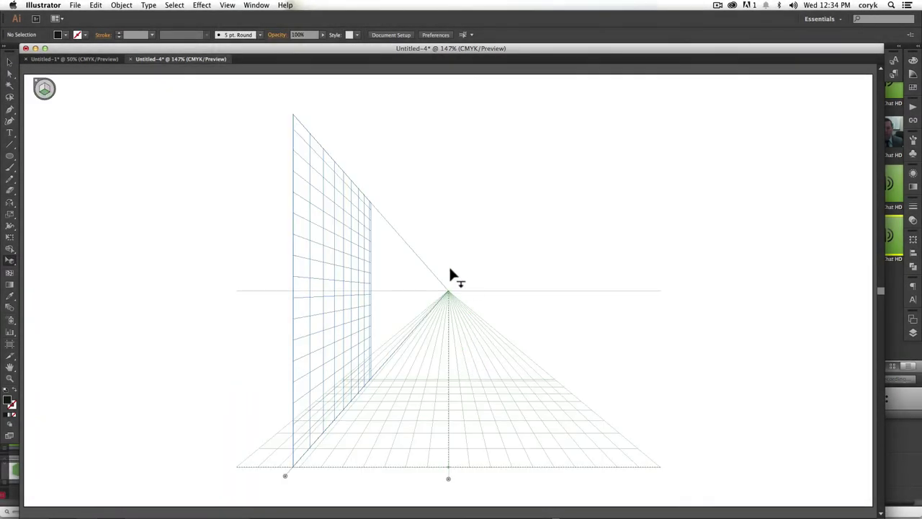
drag(395, 344, 22, 377)
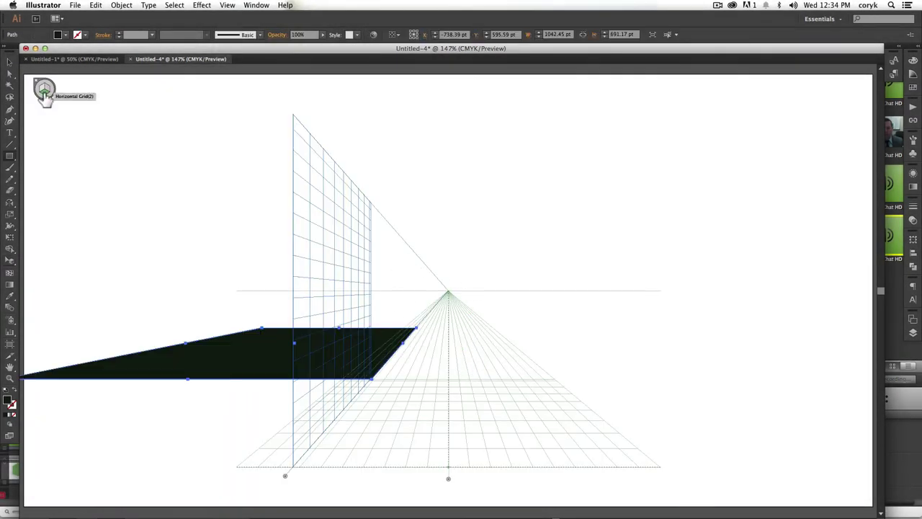
key(1)
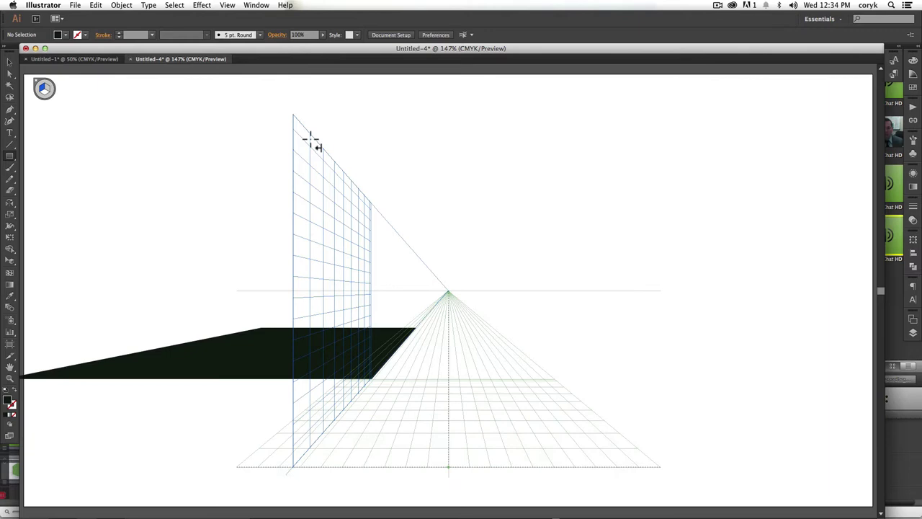
drag(312, 138, 398, 358)
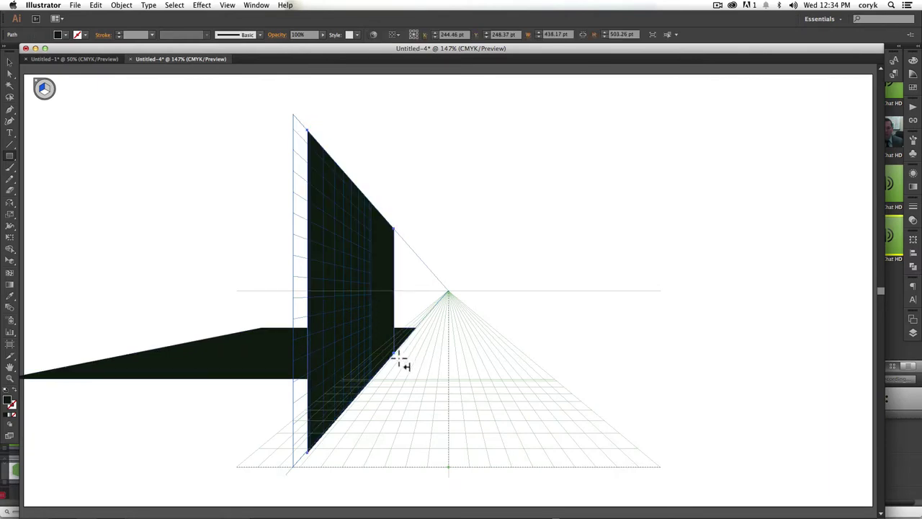
click(912, 88)
click(812, 89)
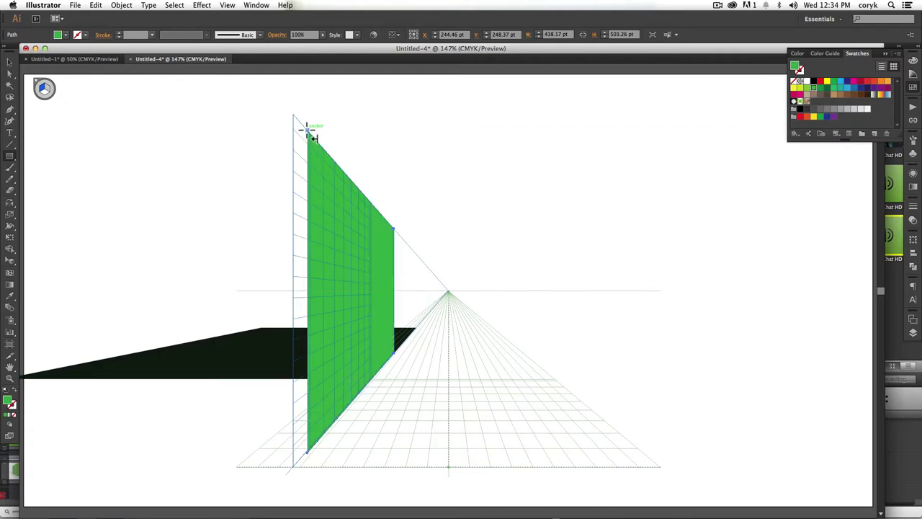
Add a flat yellow-green front face at the wall's corner and slide the vertical plane right.
key(super+shift+a)
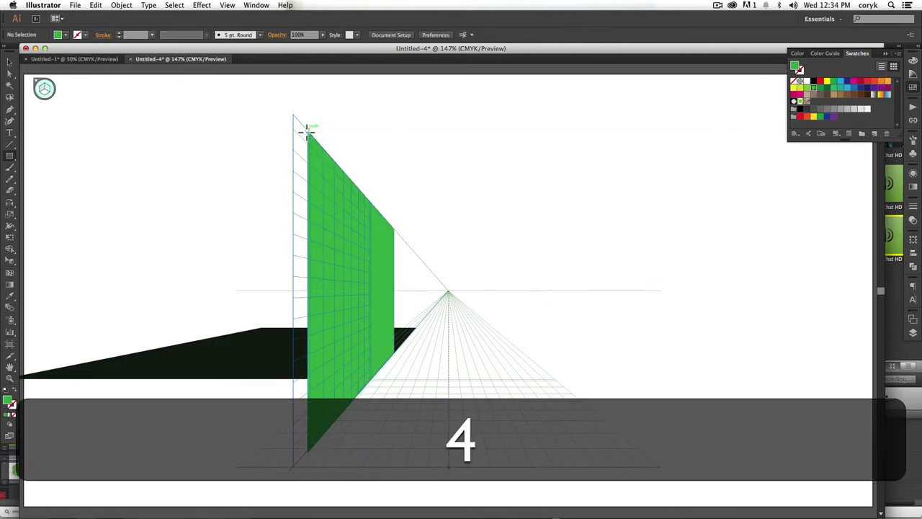
drag(307, 129, 234, 452)
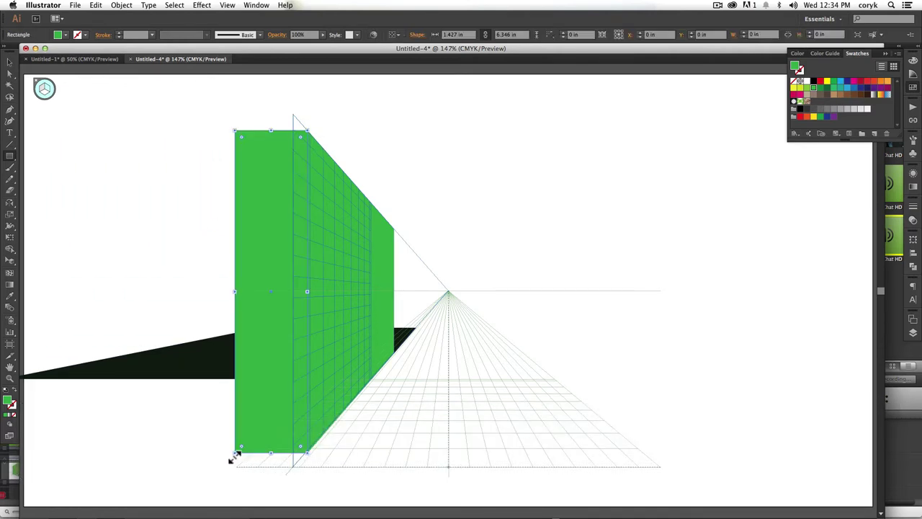
click(796, 87)
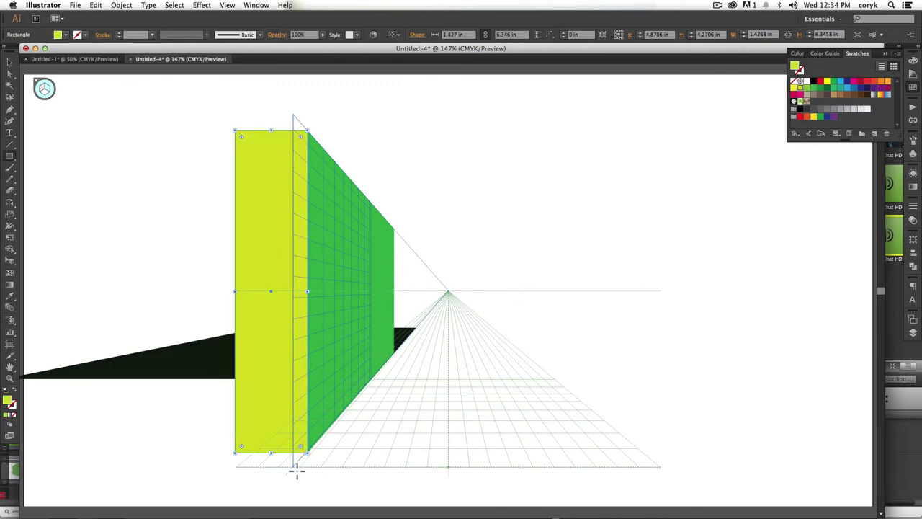
key(shift+v)
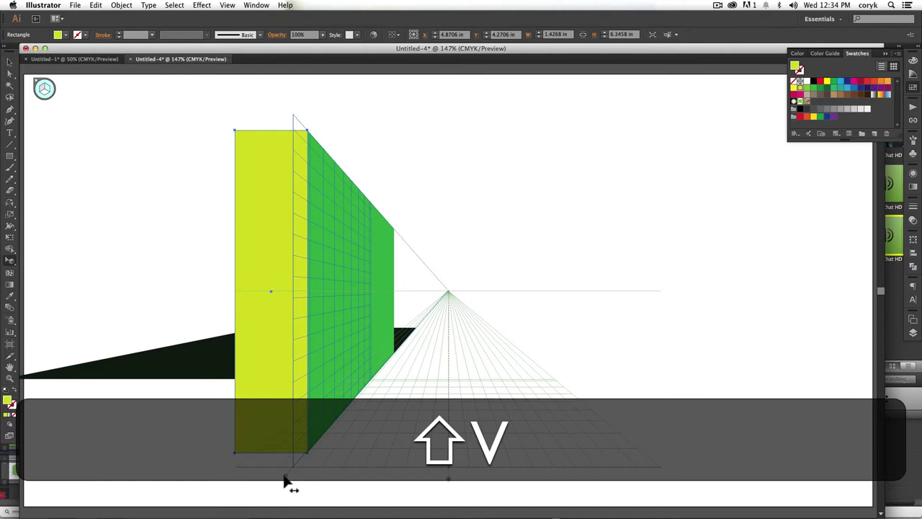
drag(286, 481, 590, 479)
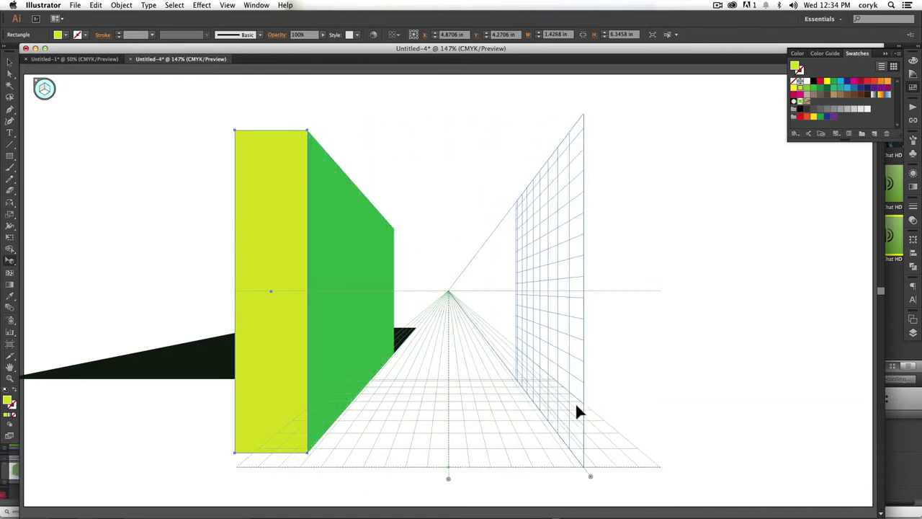
Build a second yellow-green block with a right-plane rectangle and a flat front face.
key(m)
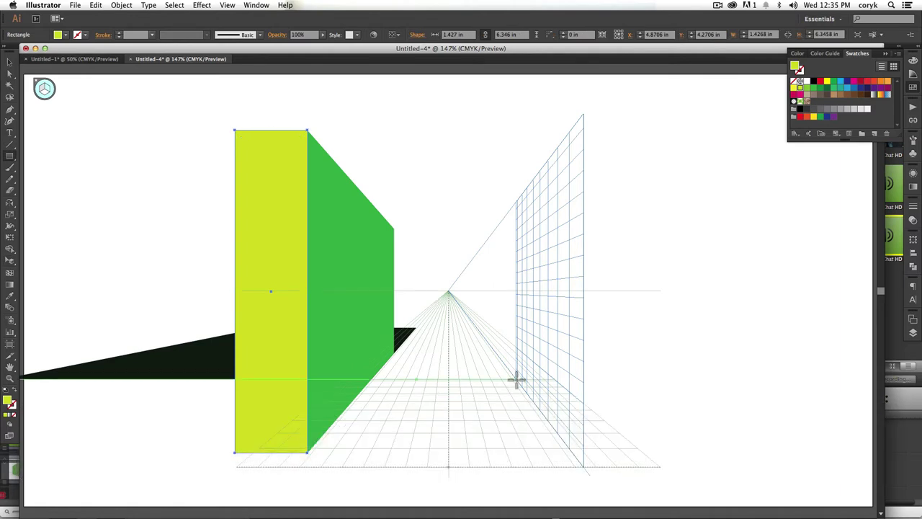
drag(515, 380, 517, 379)
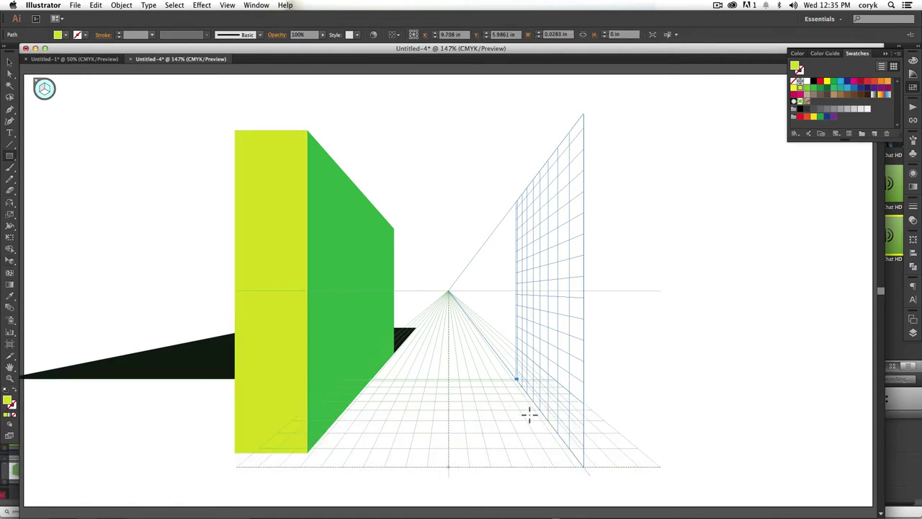
key(super+z)
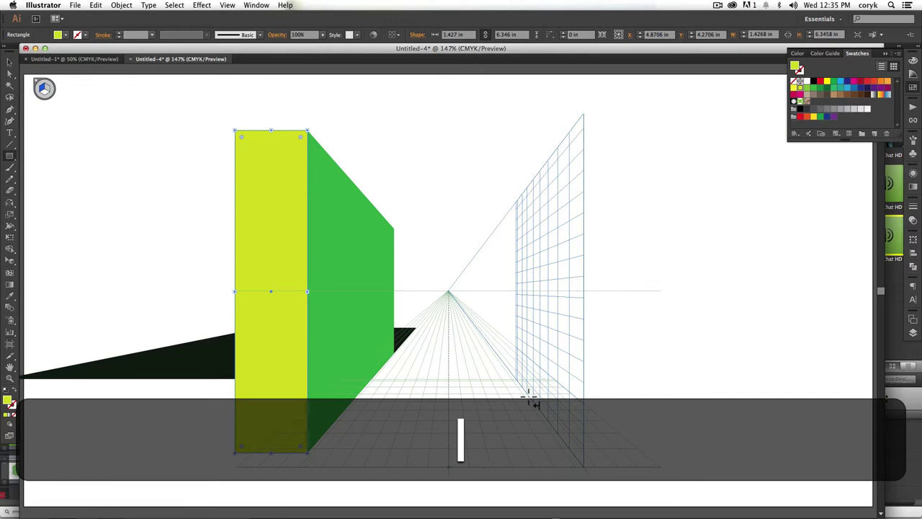
drag(521, 383, 602, 88)
key(4)
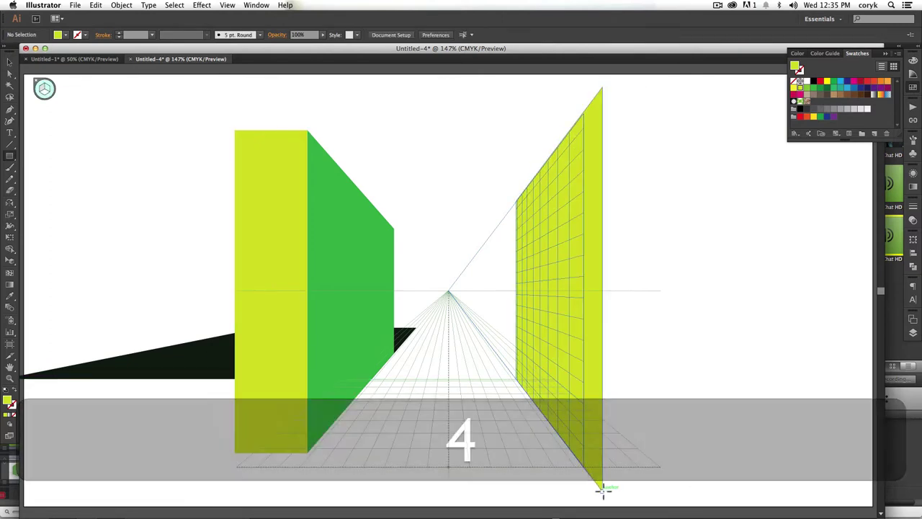
drag(603, 490, 744, 88)
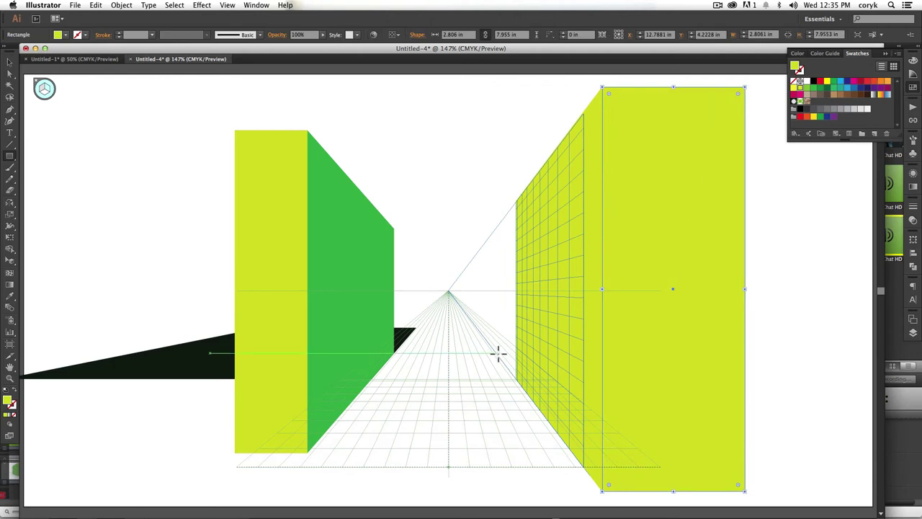
Draw a red panel behind everything on the right wall plane and add its left-plane side face.
drag(498, 353, 610, 161)
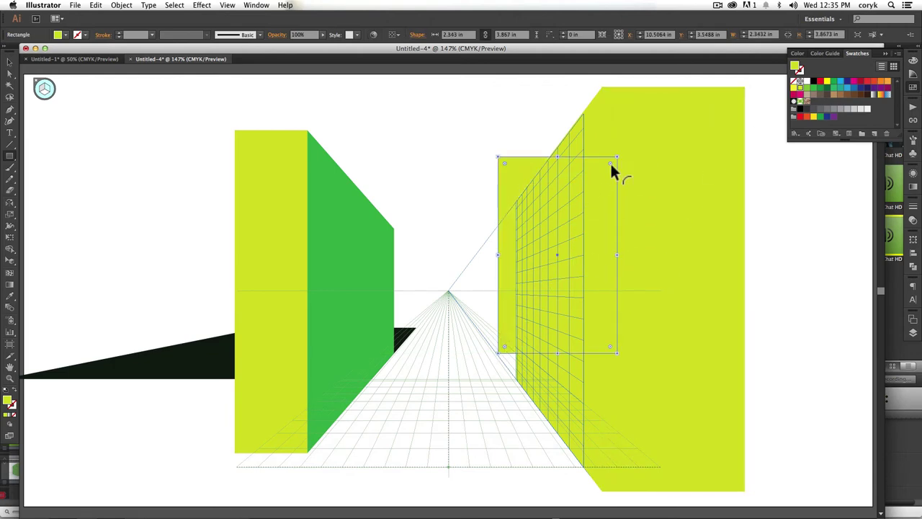
key(super+shift+bracketleft)
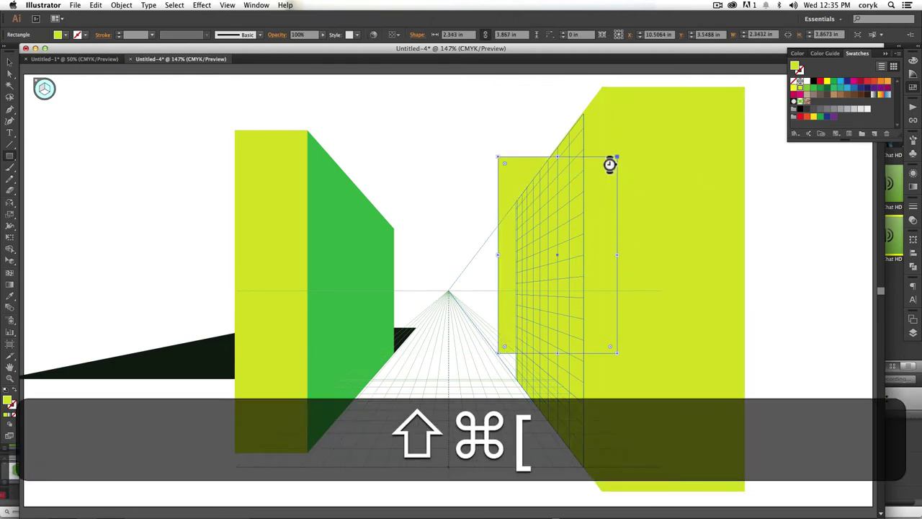
click(820, 81)
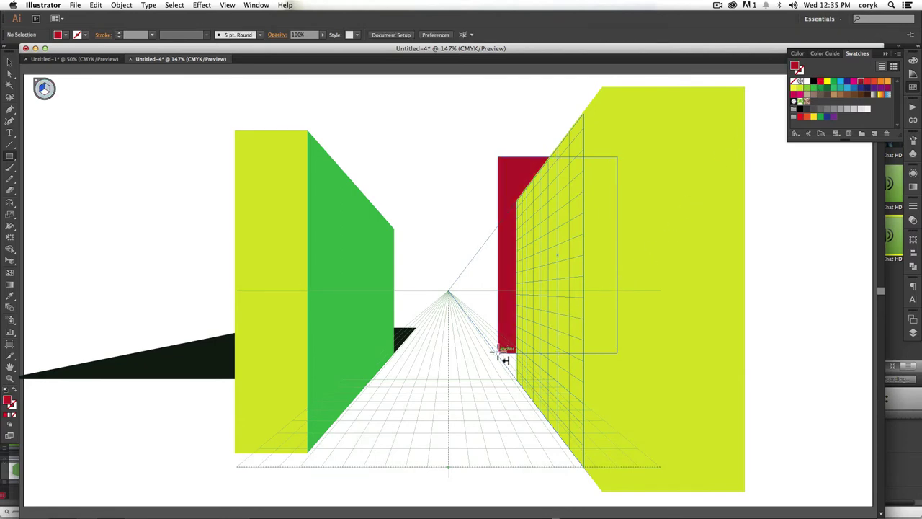
drag(503, 358, 484, 282)
key(shift)
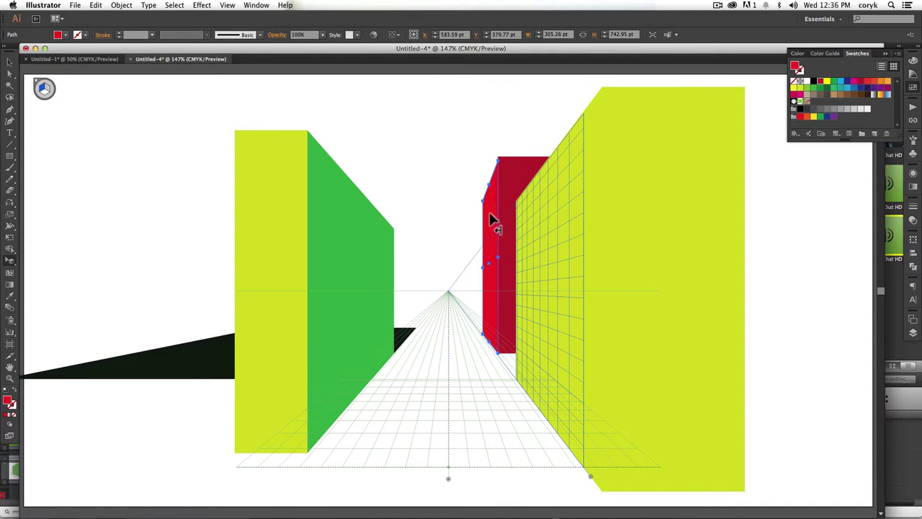
Pull the red side face's top corner to meet the back panel, then fit the artboard.
key(super+equal)
key(super+equal)
key(super+equal)
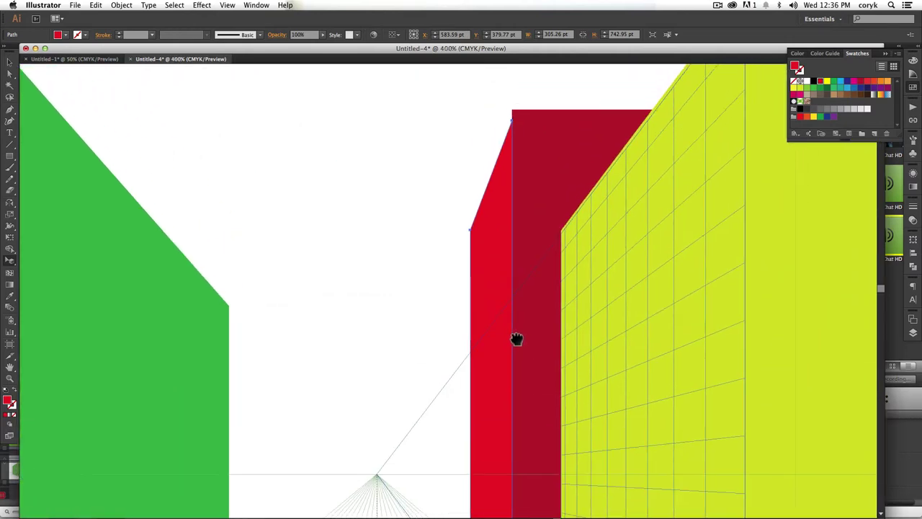
drag(516, 339, 516, 344)
key(shift)
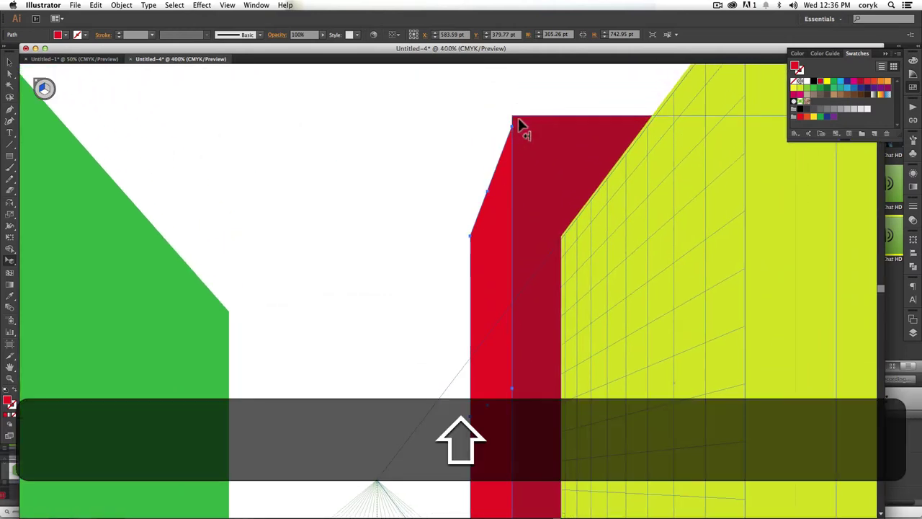
drag(517, 120, 471, 252)
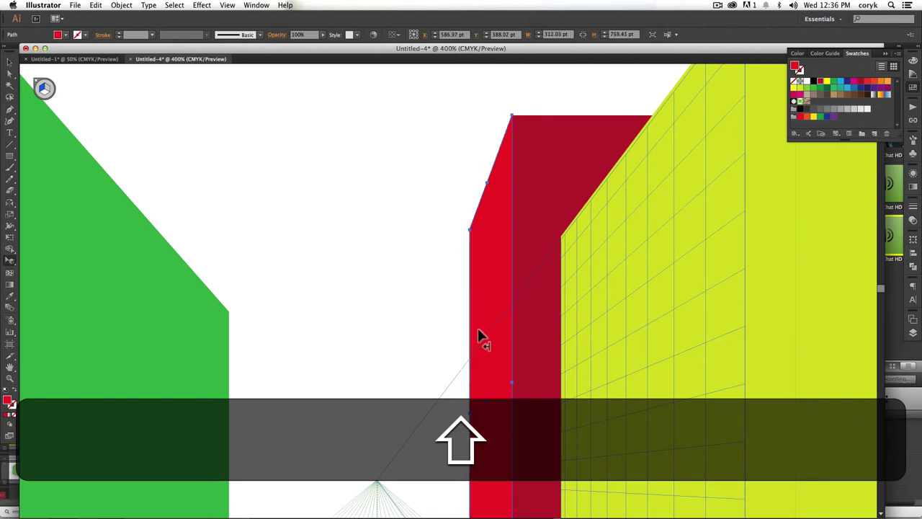
key(super+0)
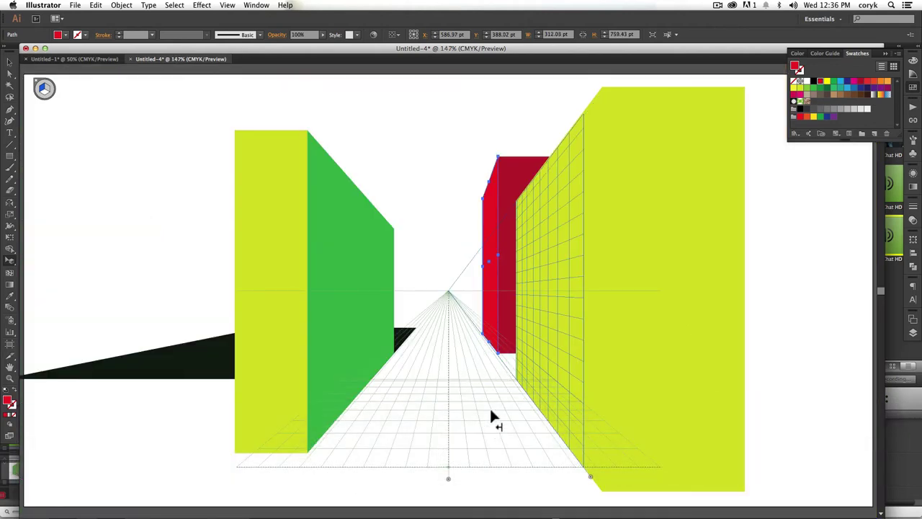
Delete all the blocks, leaving only the perspective grid visible.
key(super+a)
key(super+BackSpace)
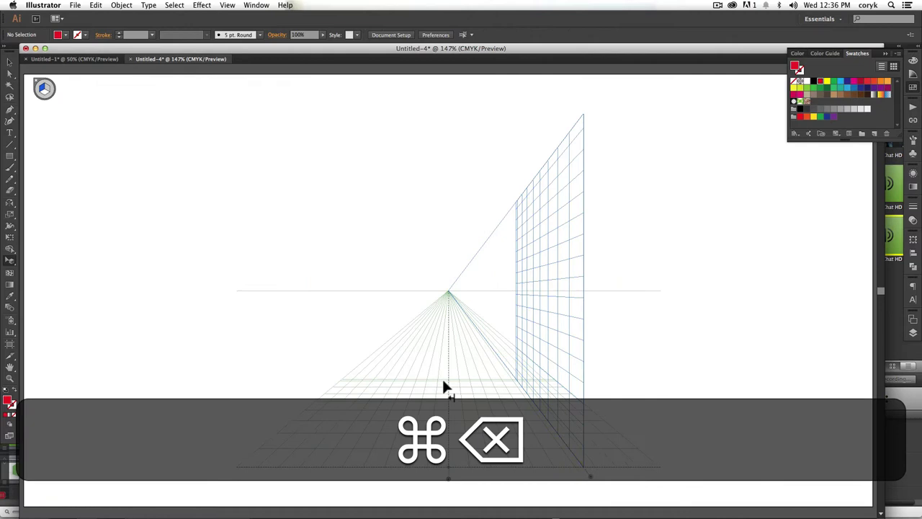
key(BackSpace)
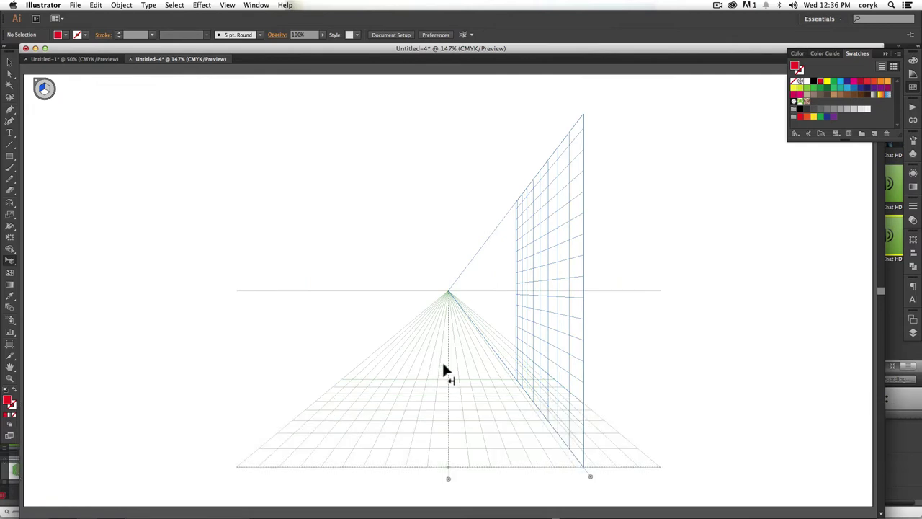
key(super+shift+i)
key(super+shift+i)
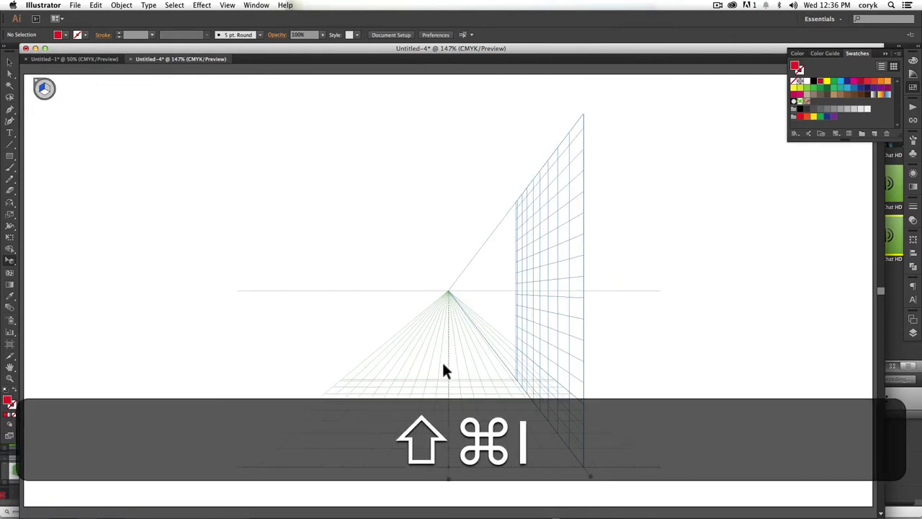
key(super+shift+i)
key(super+shift+i)
key(super+shift+i)
key(super+shift+i)
Switch to the [3P-Normal View] grid and pan so its lower vanishing point shows.
click(227, 5)
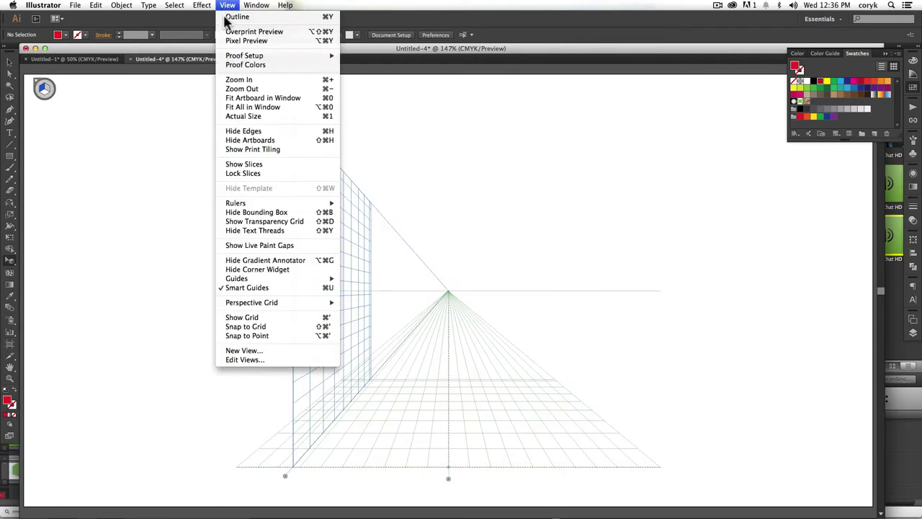
mouse_move(260, 303)
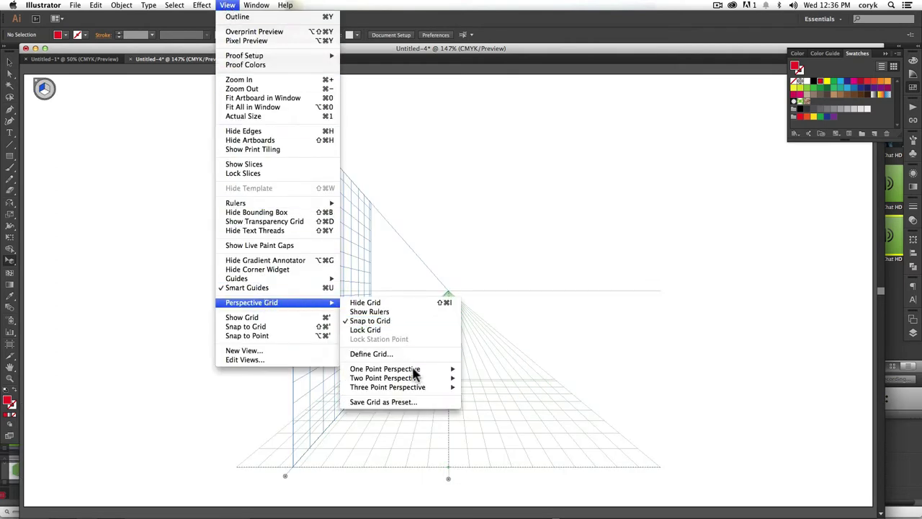
mouse_move(416, 393)
click(497, 387)
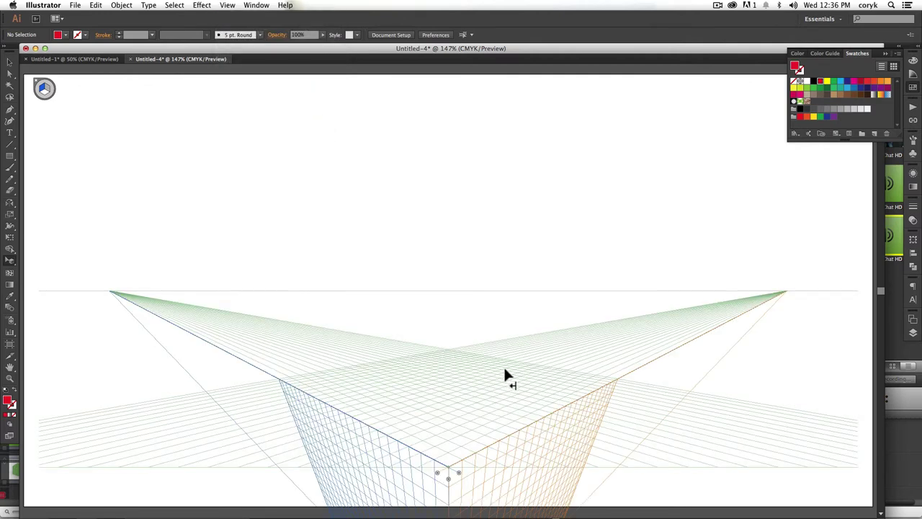
key(super+minus)
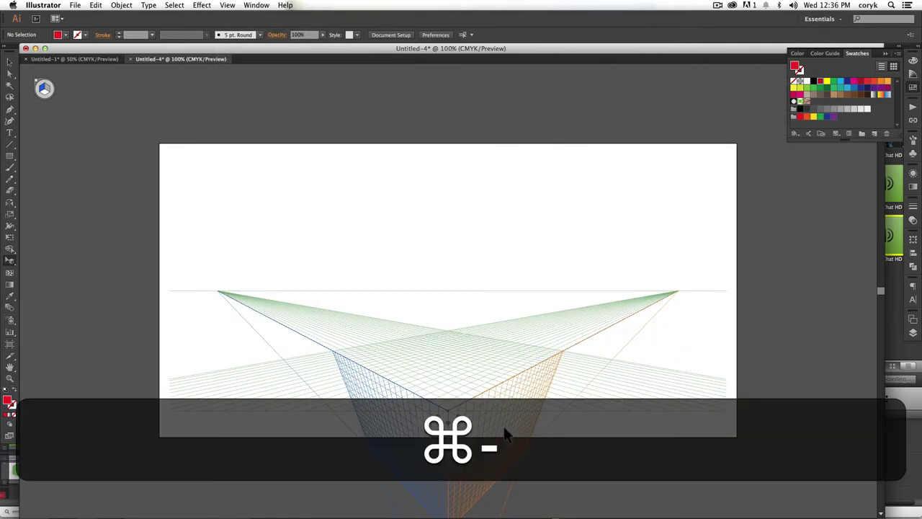
drag(525, 400, 541, 220)
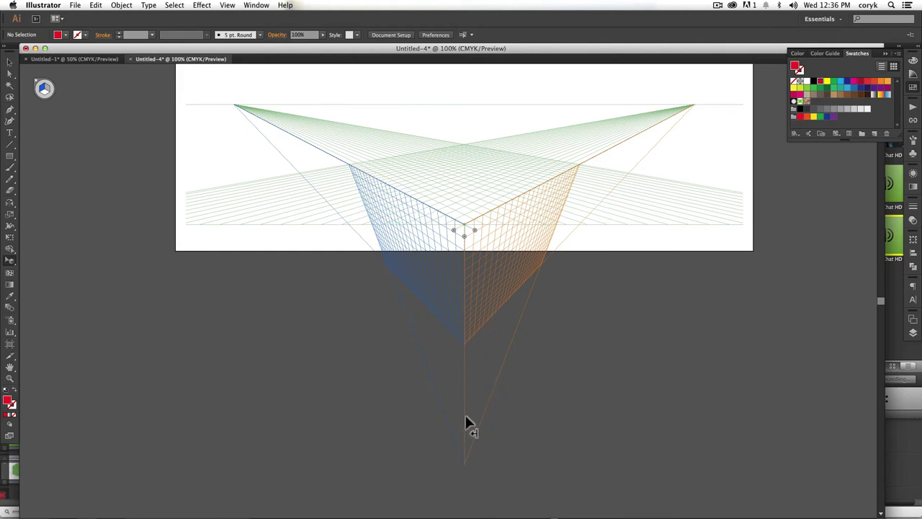
Draw a red rectangle face on the three-point grid's left plane.
key(m)
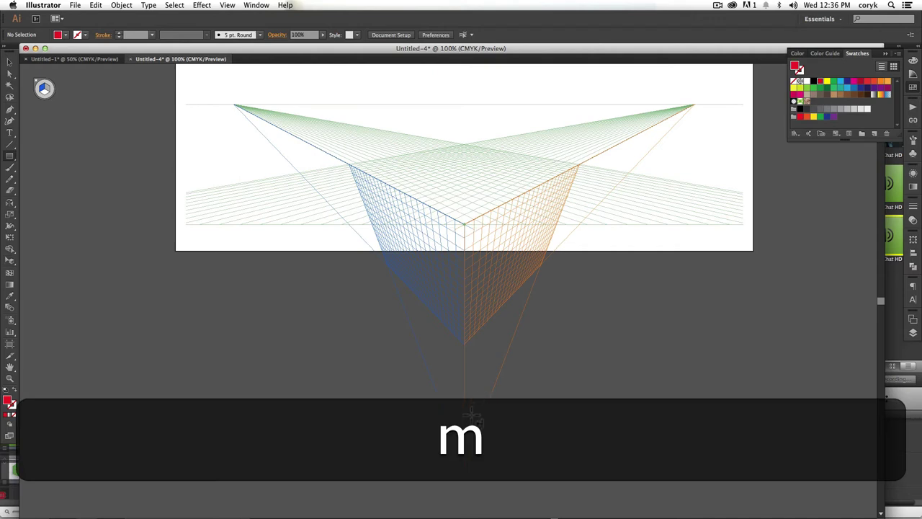
key(super+z)
mouse_move(354, 169)
mouse_down()
mouse_move(465, 378)
mouse_move(463, 461)
mouse_up()
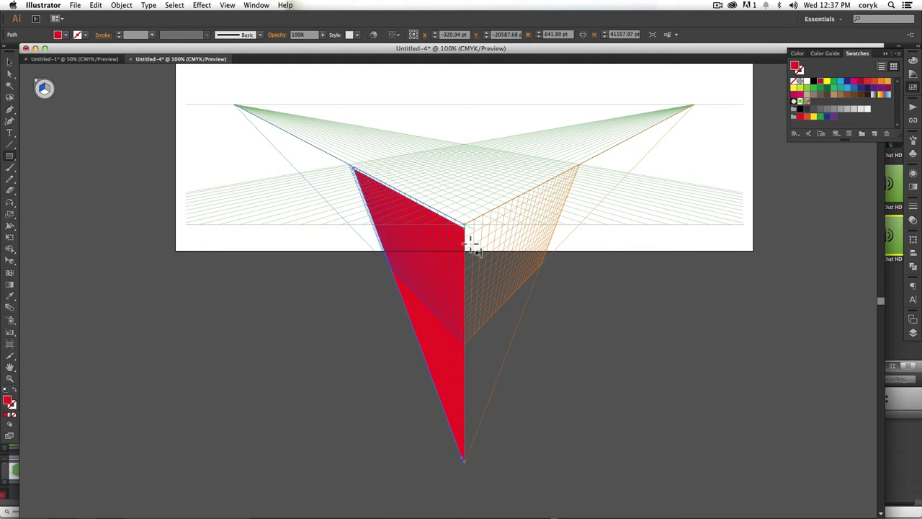
drag(466, 230, 487, 281)
key(super+z)
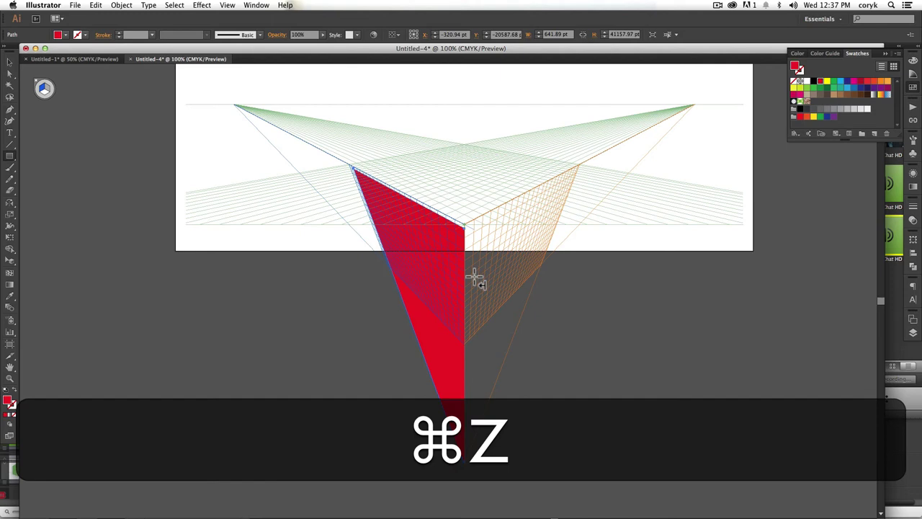
Draw a face on the right plane and fill it yellow.
key(2)
key(3)
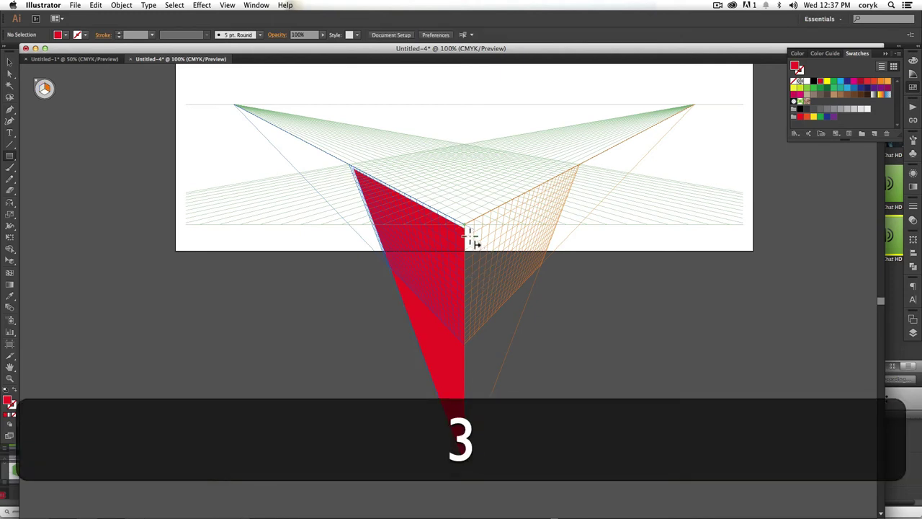
drag(468, 227, 466, 459)
click(826, 81)
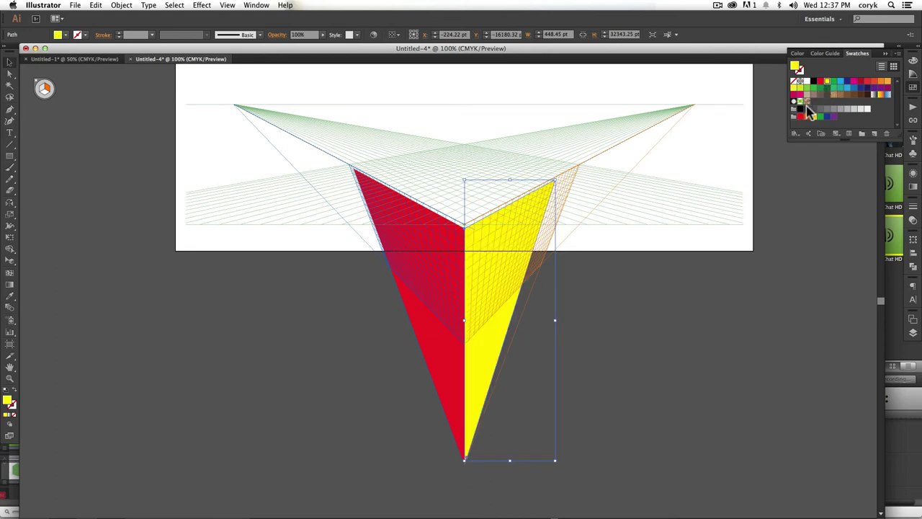
Draw the box's top face as a rectangle on the horizontal perspective plane.
click(579, 354)
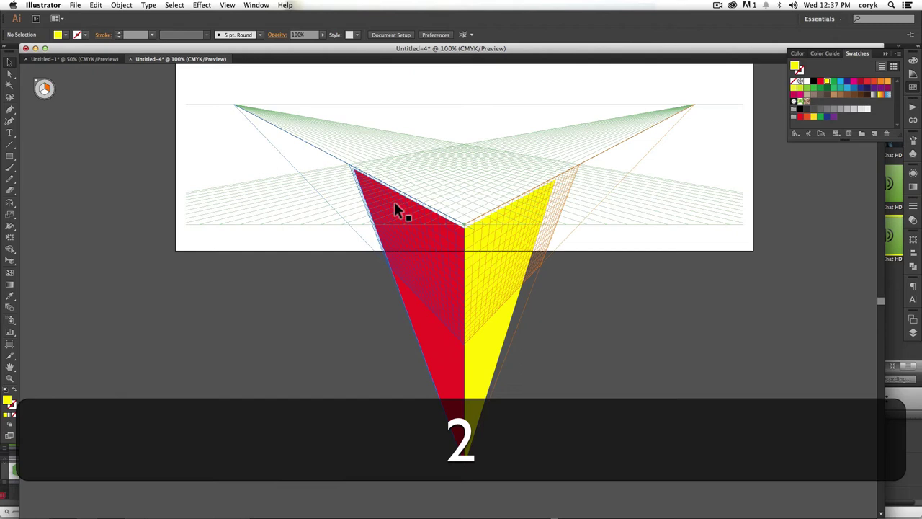
key(shift+v)
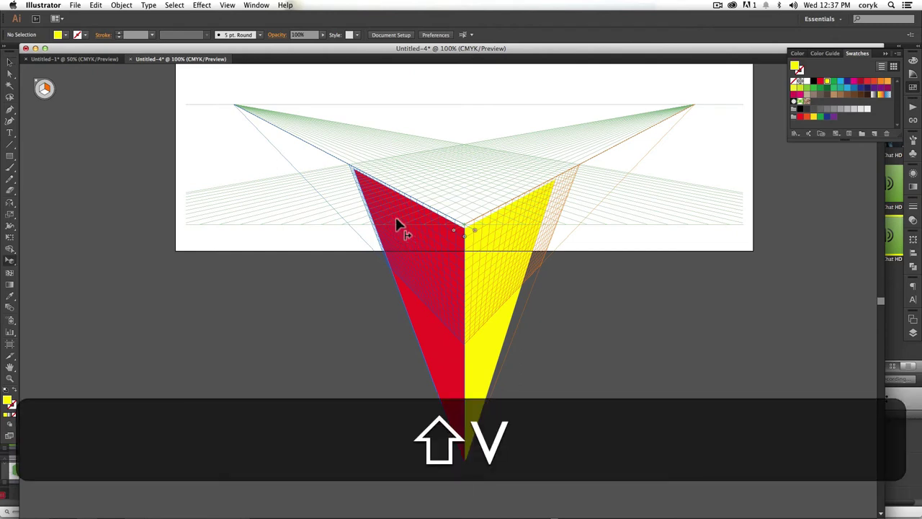
key(2)
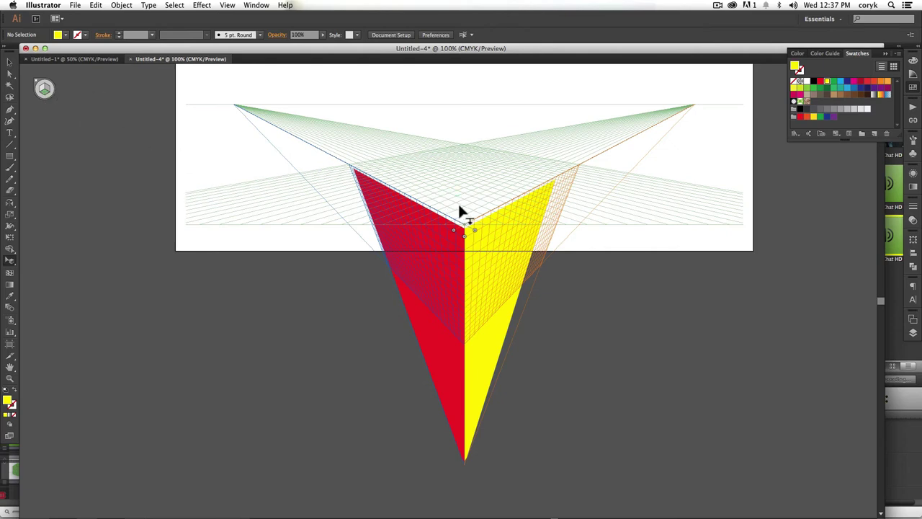
key(m)
drag(354, 168, 554, 176)
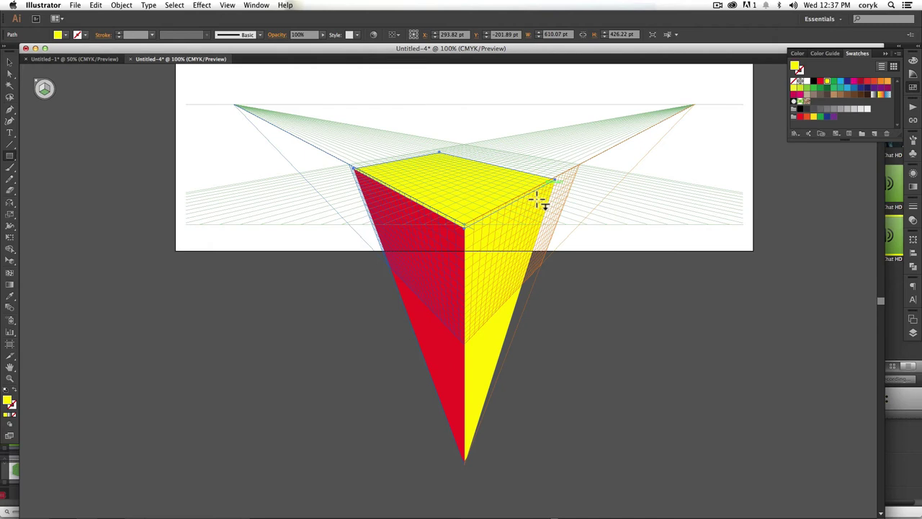
Fill the top face with pale yellow FFF78F.
double_click(797, 70)
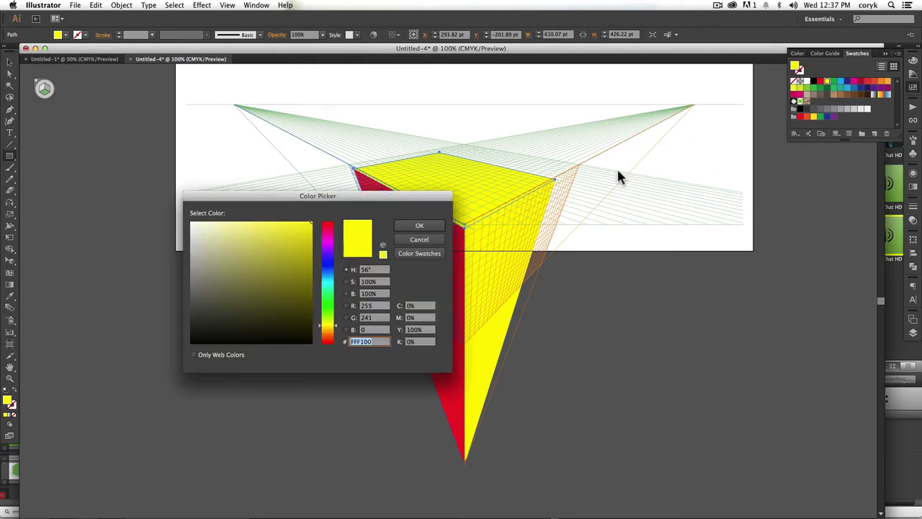
drag(264, 225, 244, 221)
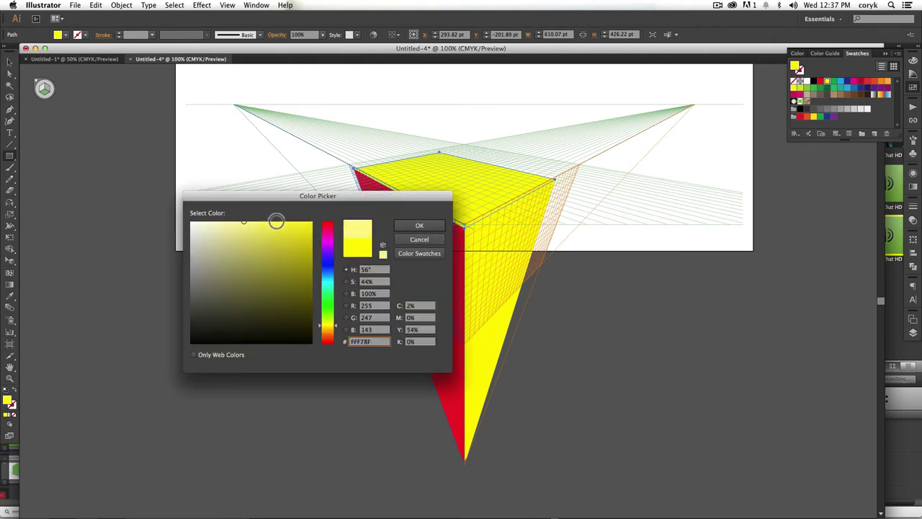
click(418, 225)
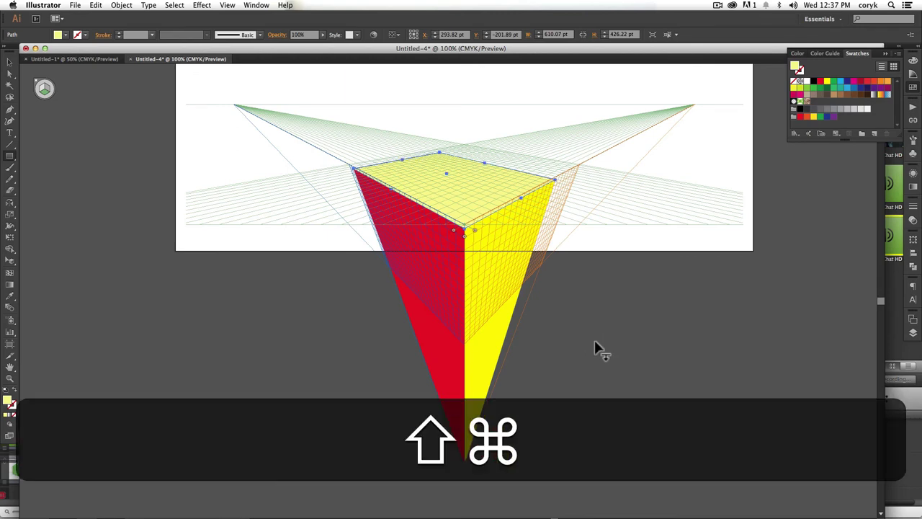
Select the red and yellow box faces and delete them.
key(super+shift+i)
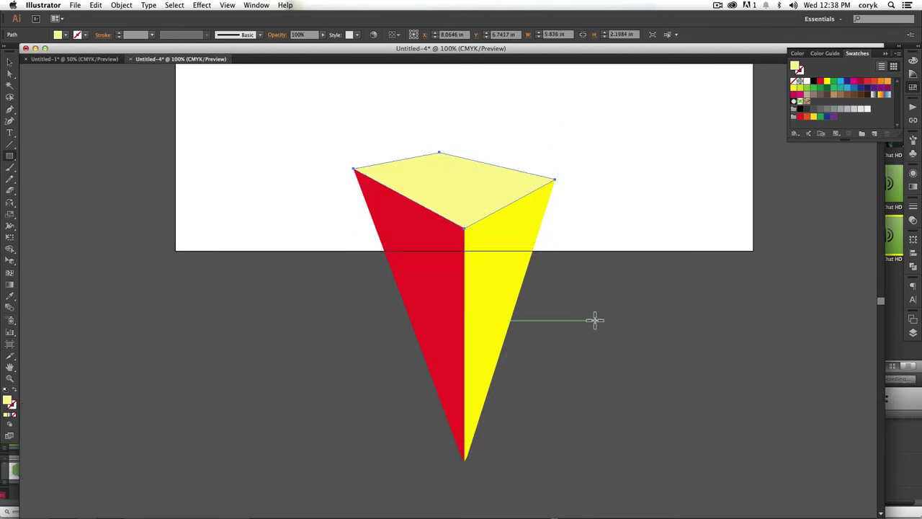
key(shift+v)
click(463, 349)
shift+click(501, 360)
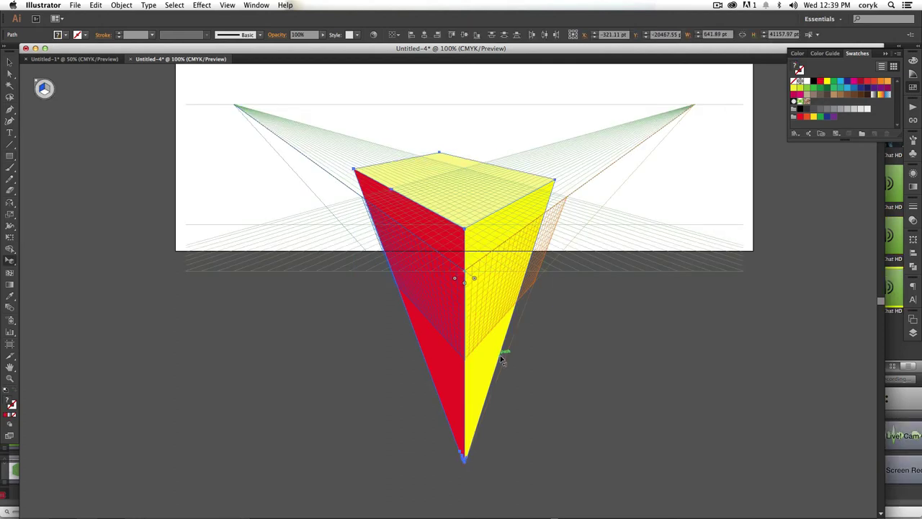
key(Delete)
Hide the perspective grid and fit the whole artboard in the window.
key(super+shift+i)
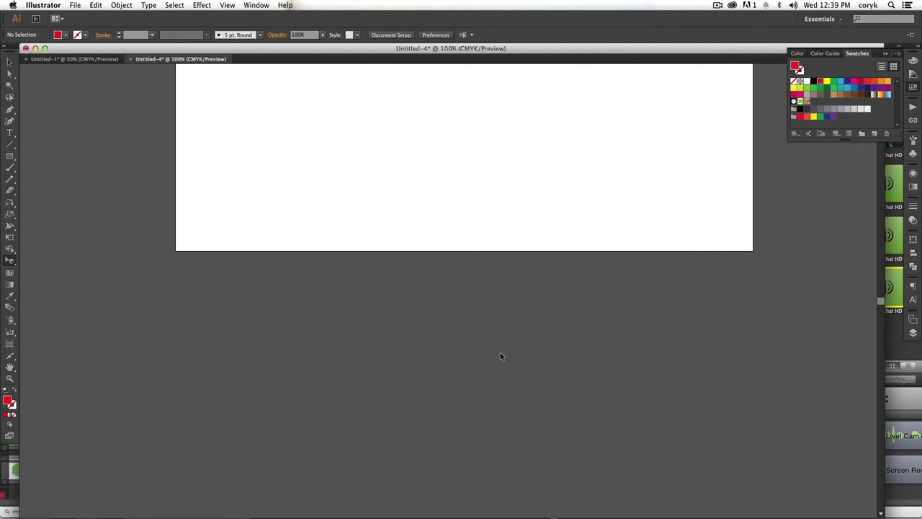
key(super+0)
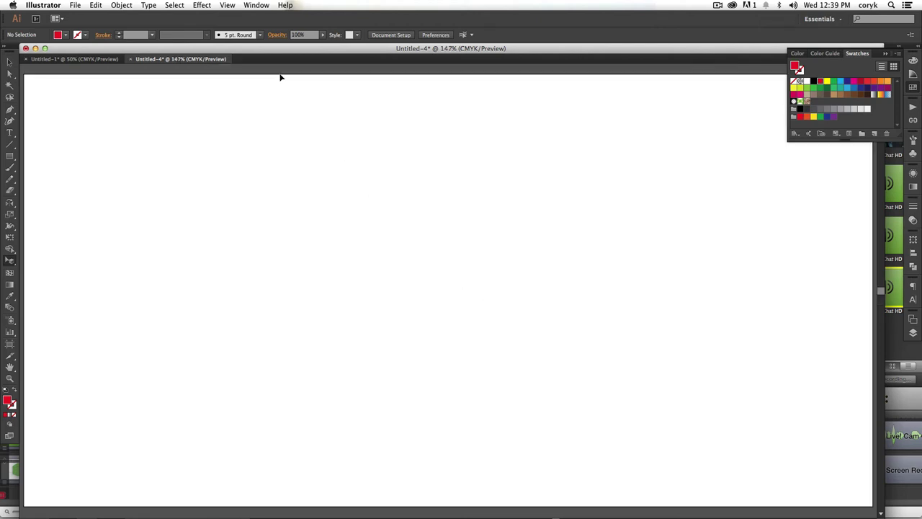
click(228, 5)
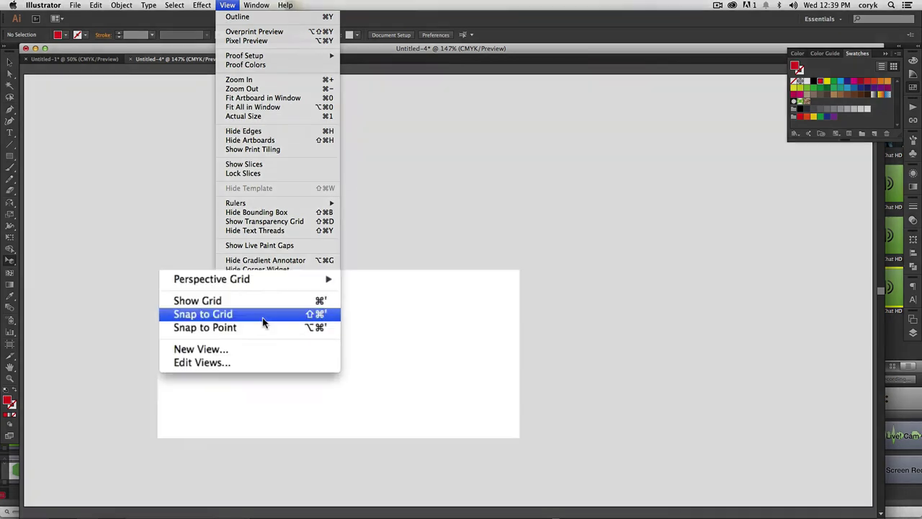
Open Define Perspective Grid, keeping the three-point type and 1:1 scale.
mouse_move(285, 304)
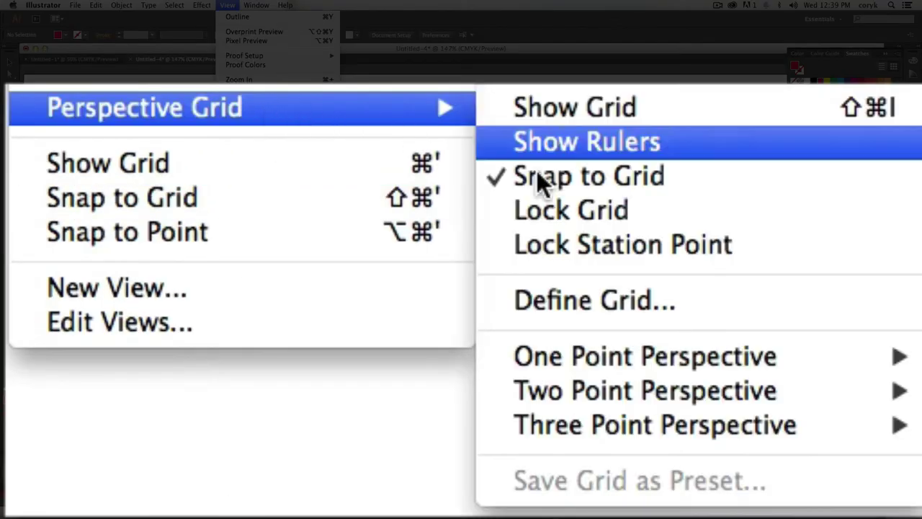
click(394, 361)
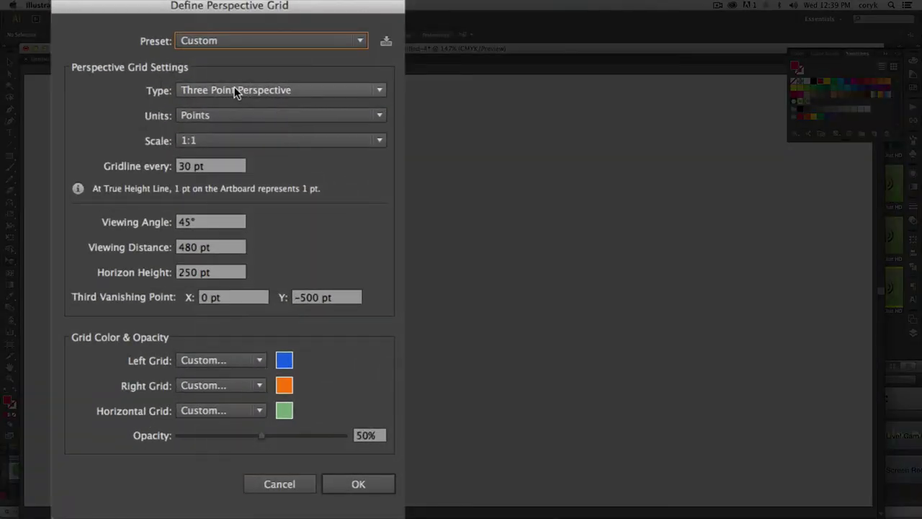
click(267, 158)
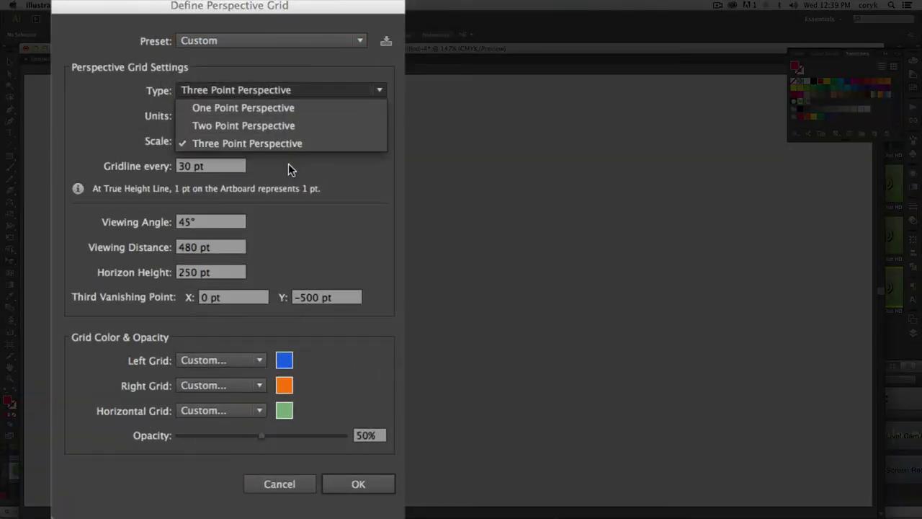
click(278, 146)
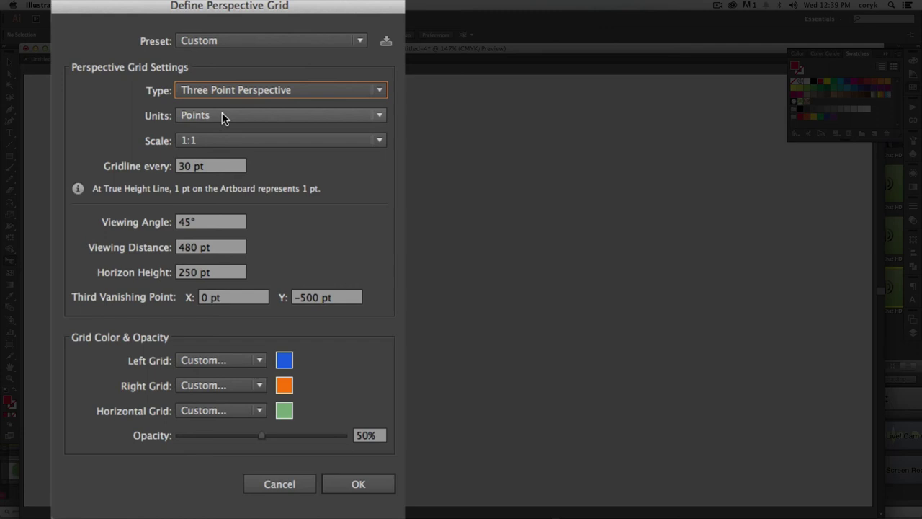
click(223, 116)
click(146, 123)
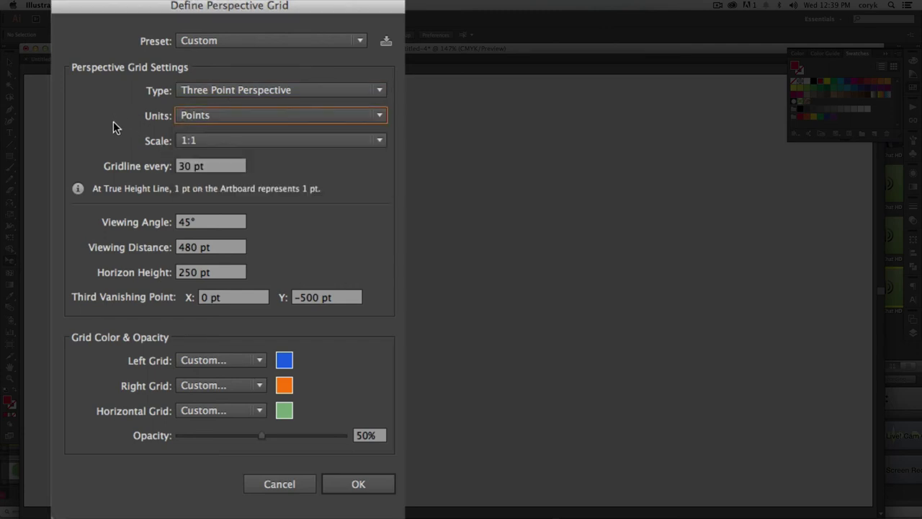
click(219, 142)
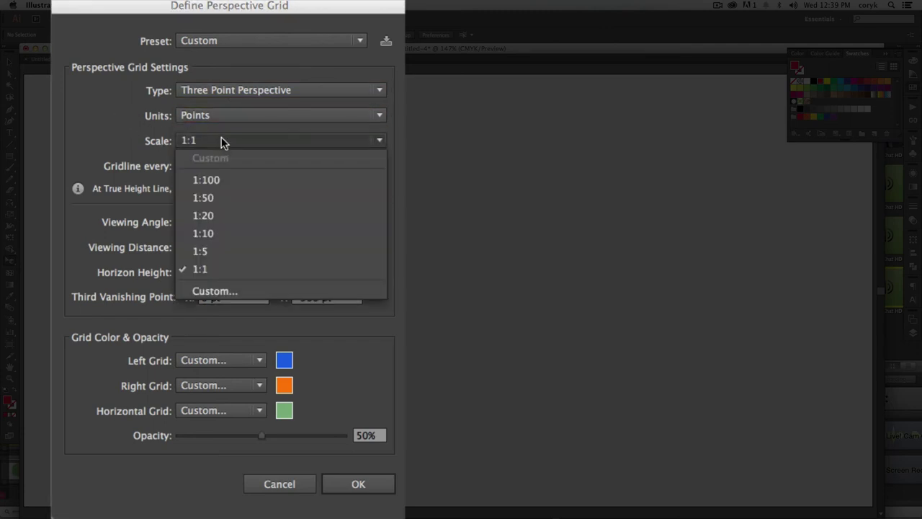
click(142, 136)
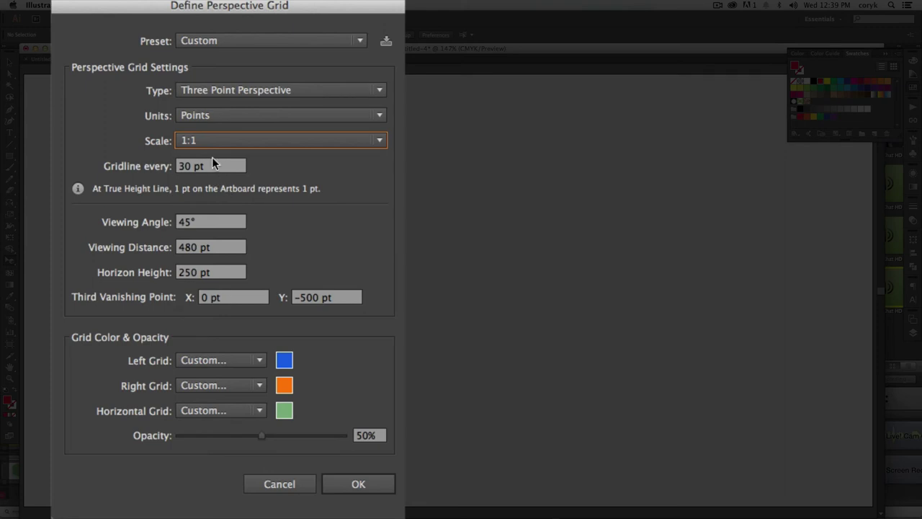
Set grid units to Pixels, gridlines every 60 px and a 5° viewing angle.
click(214, 115)
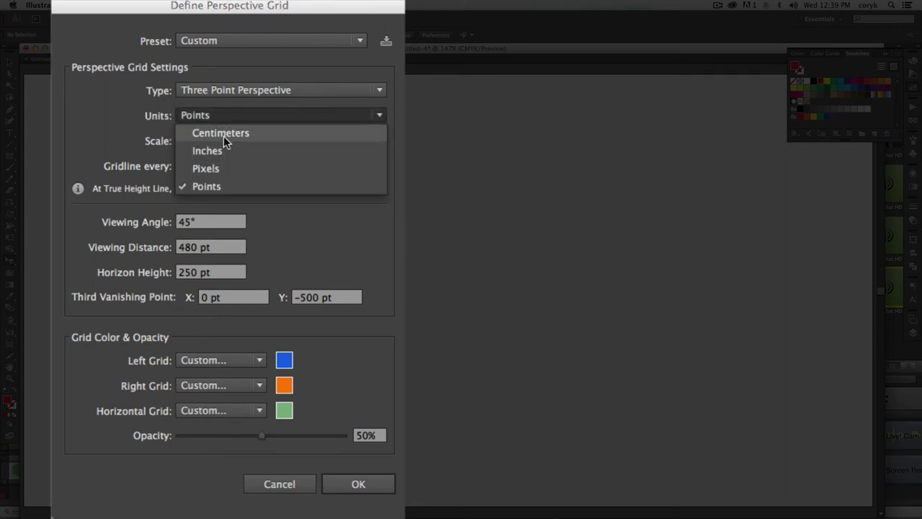
click(231, 166)
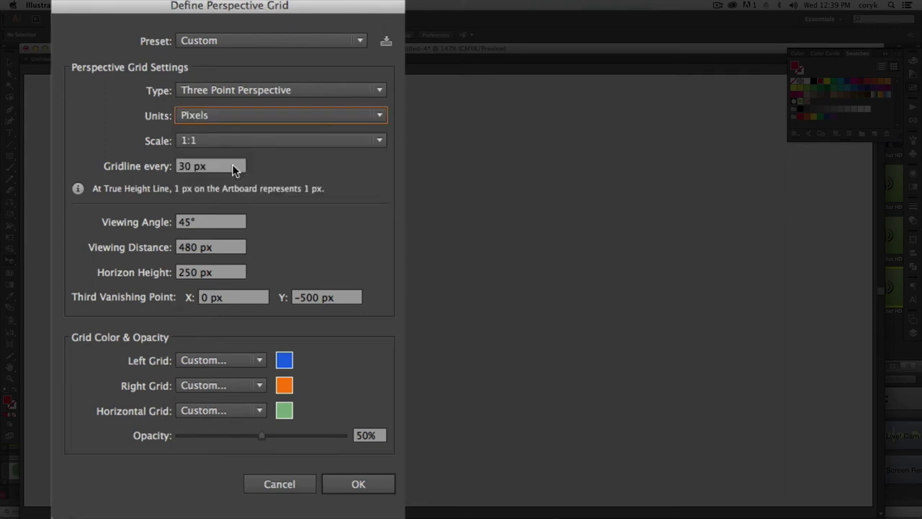
double_click(185, 168)
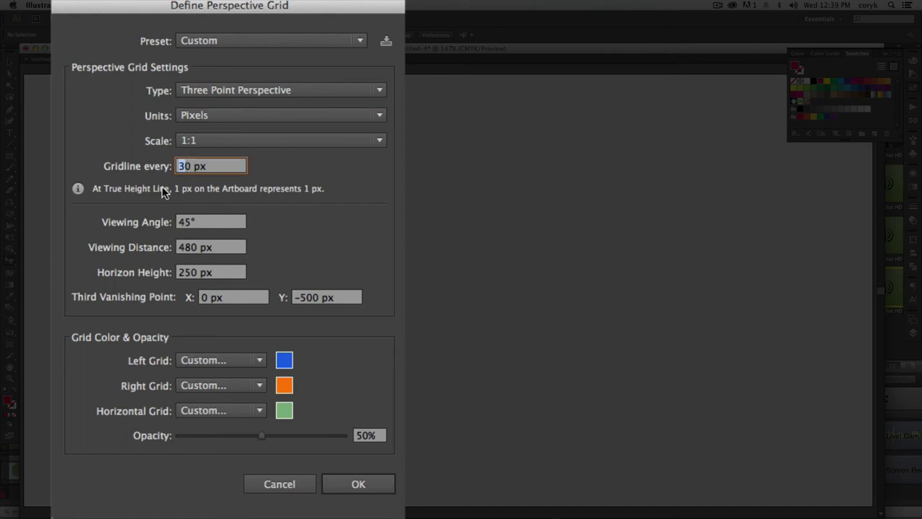
text(6)
key(Tab)
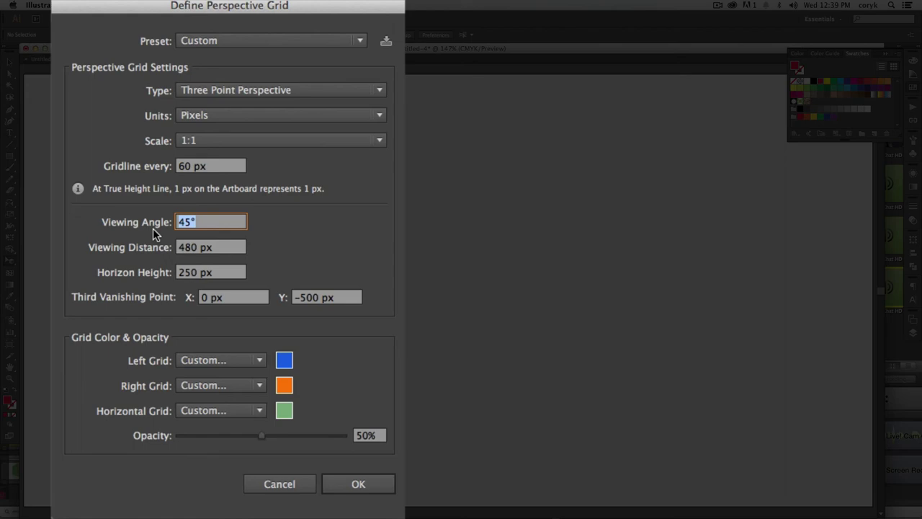
text(5)
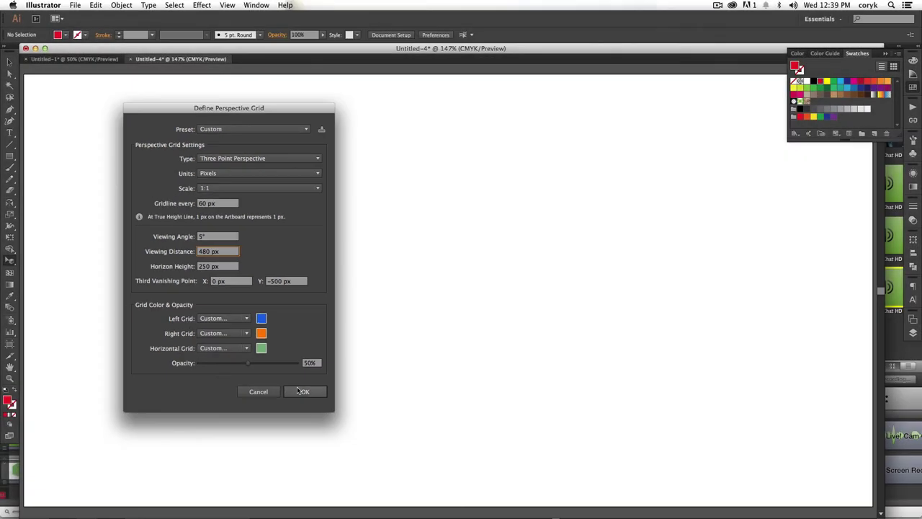
Apply the grid, drag the left vanishing point outward, then redefine it with a 30° viewing angle.
click(353, 481)
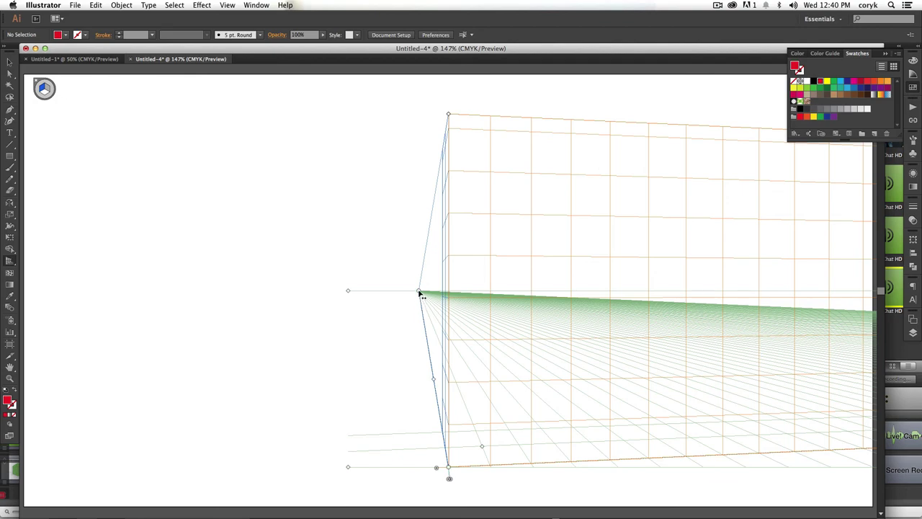
drag(420, 294, 382, 292)
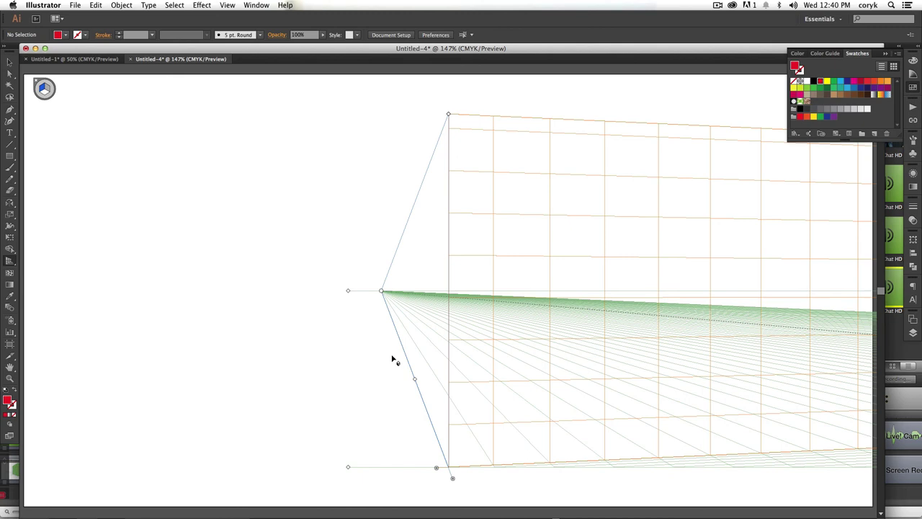
click(225, 6)
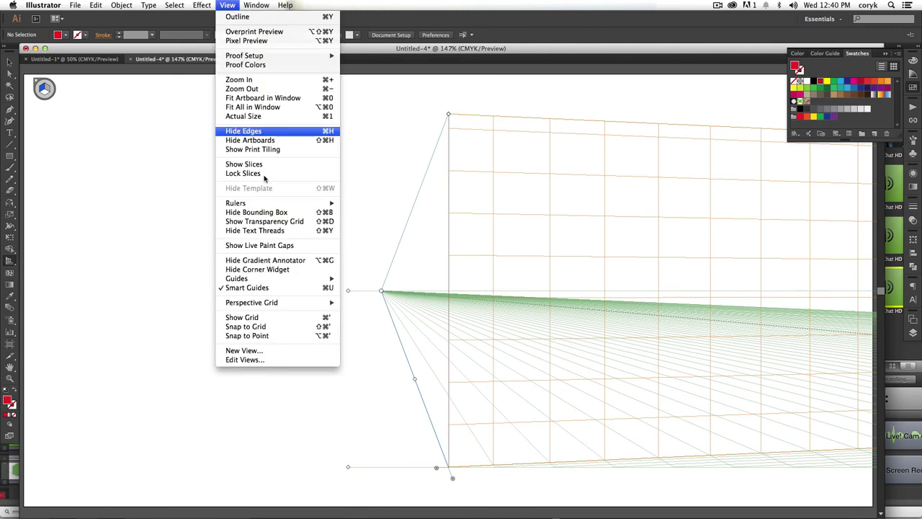
mouse_move(317, 303)
click(398, 354)
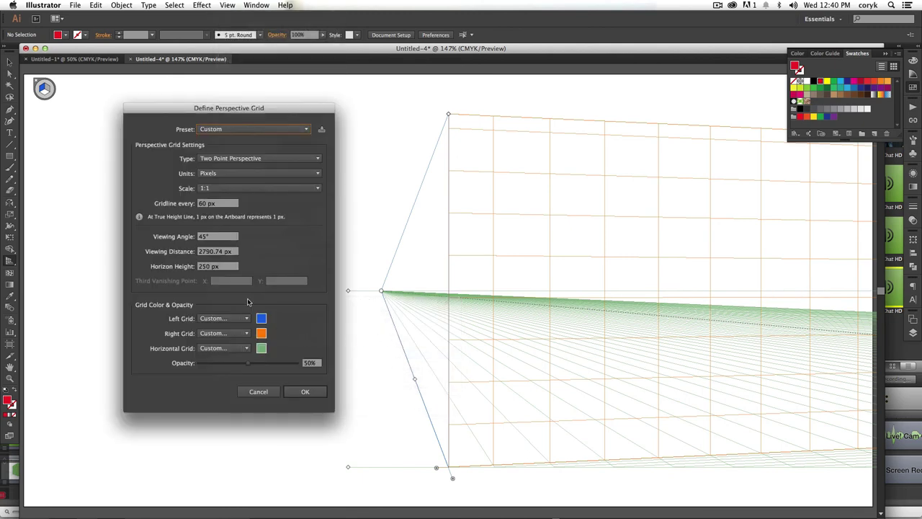
click(216, 240)
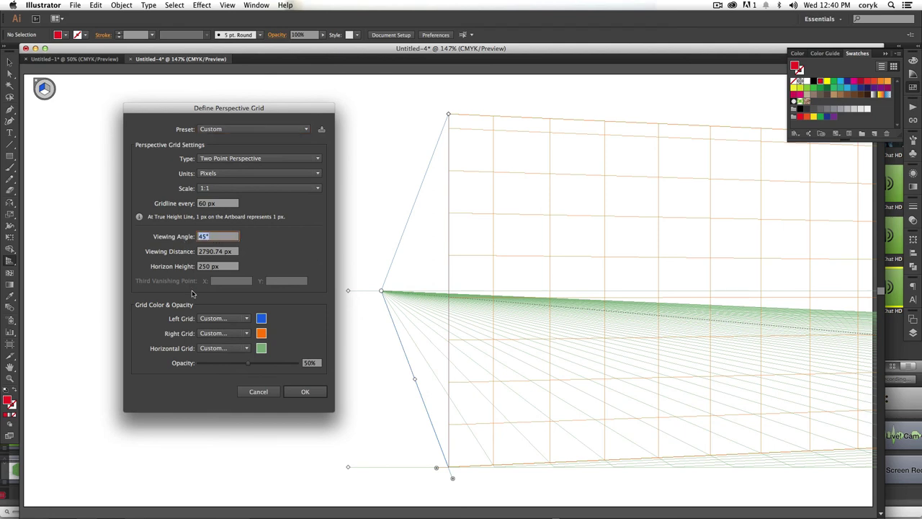
text(30)
click(301, 391)
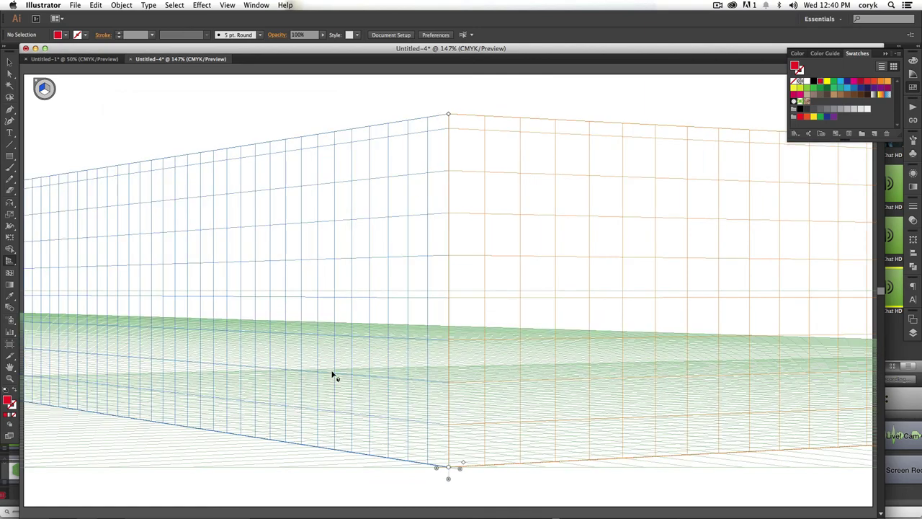
key(super+minus)
key(super+minus)
key(super+minus)
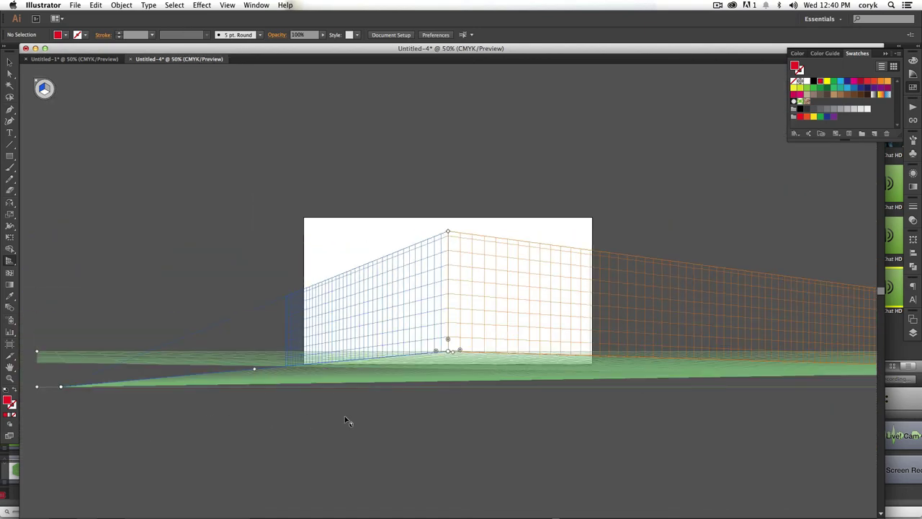